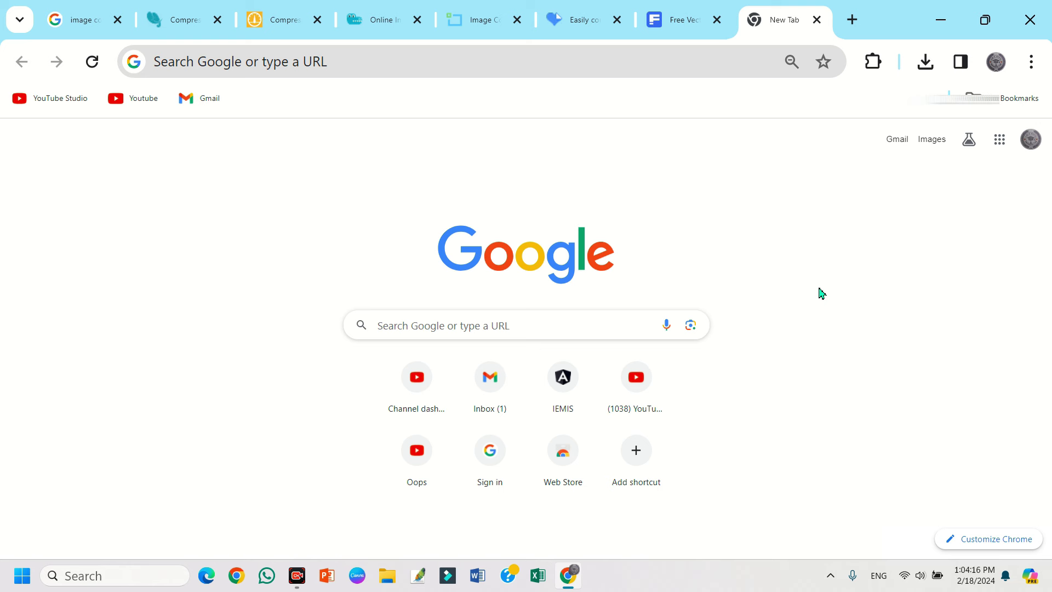
Open emis.cehrd.gov.np and log in to IEMIS with the saved credentials
click(353, 63)
text(emis.cehrd.gov.np)
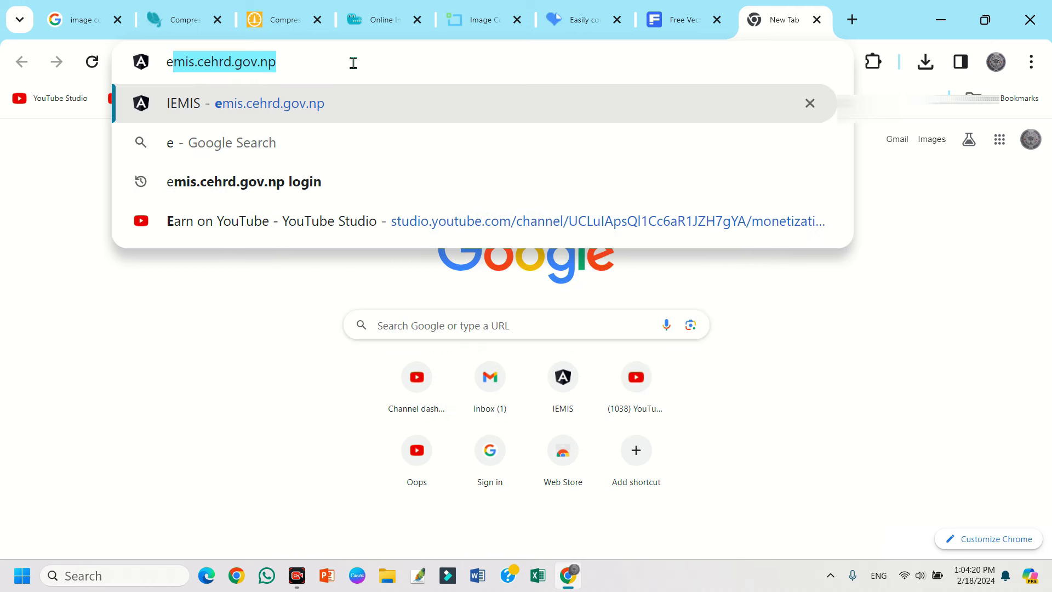
click(279, 111)
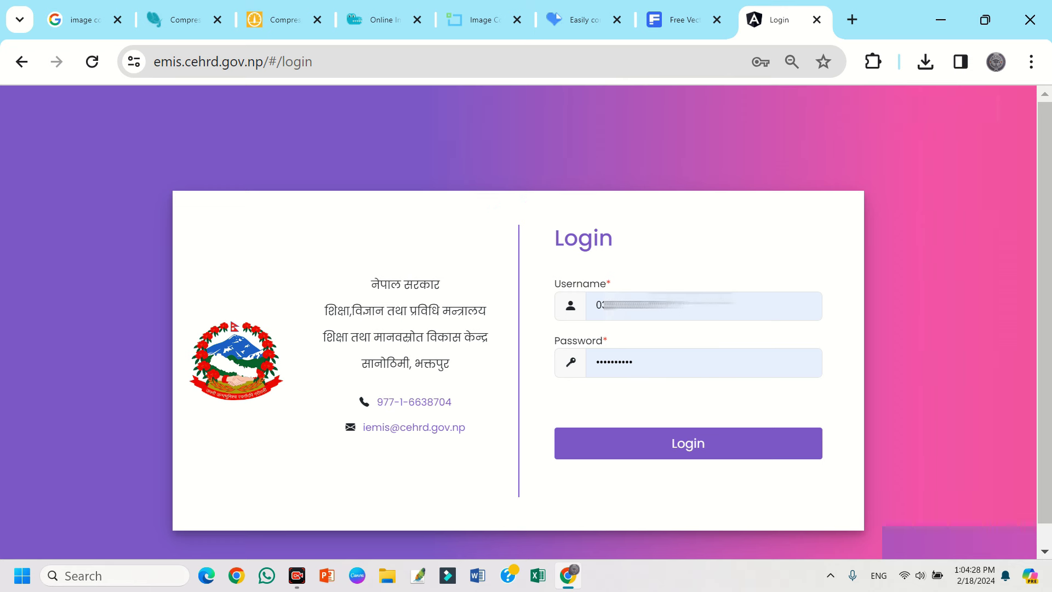
click(711, 457)
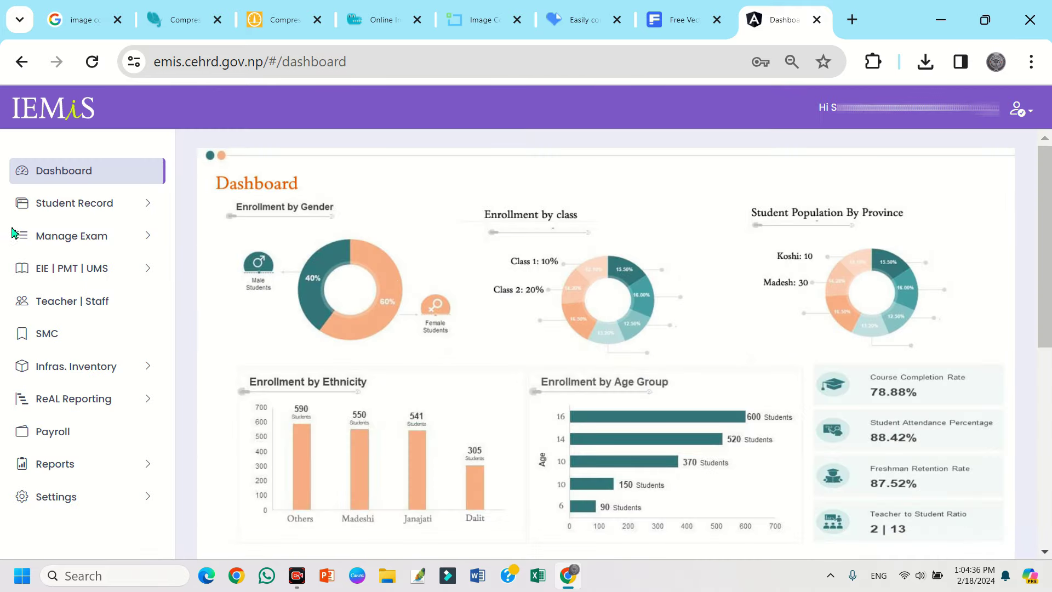
Load the student information list for year 2080 and class 8
click(152, 214)
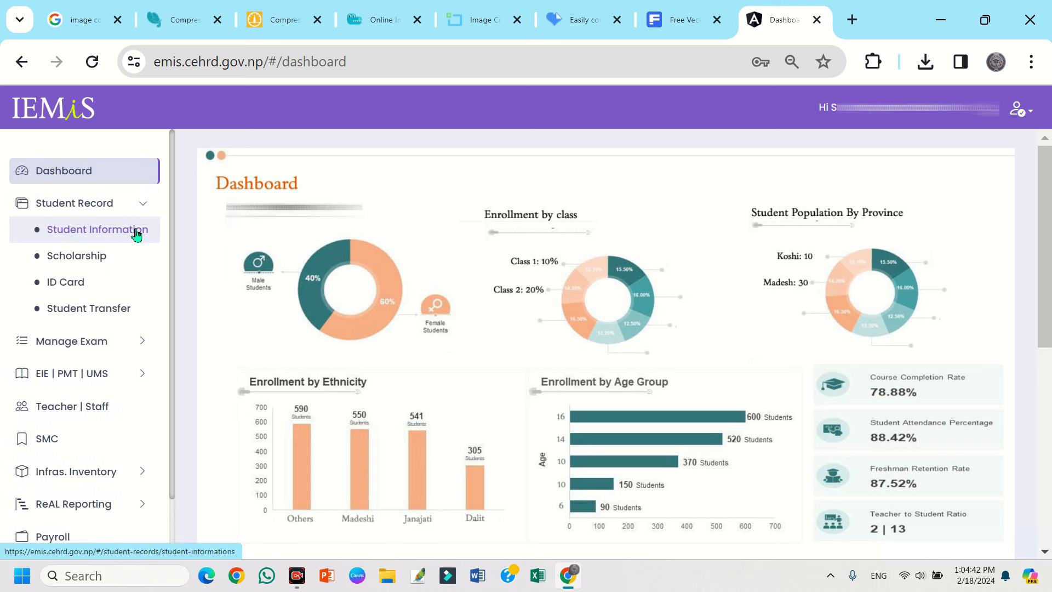
click(136, 235)
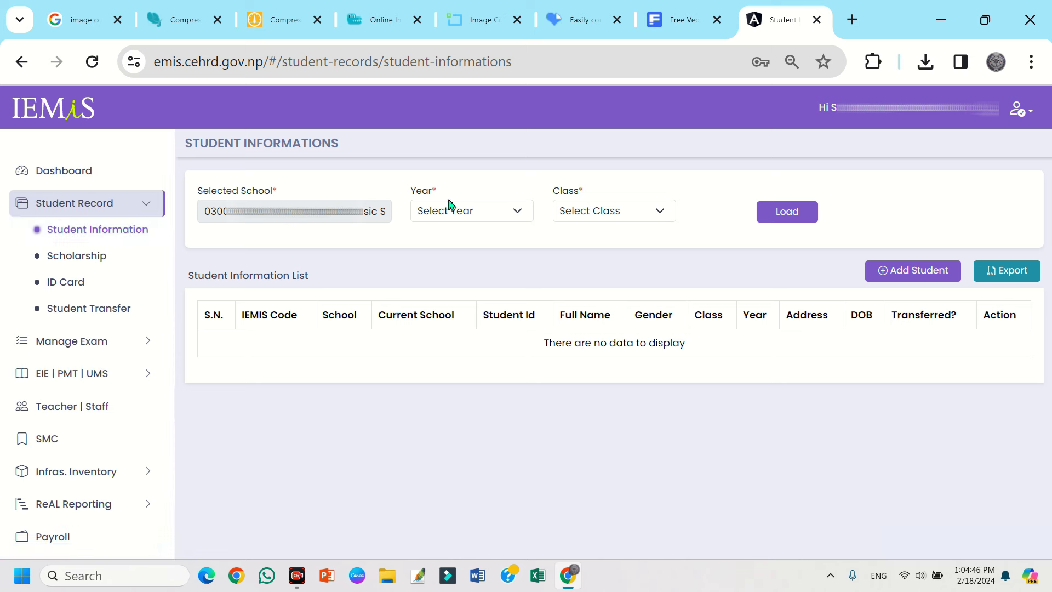
click(435, 215)
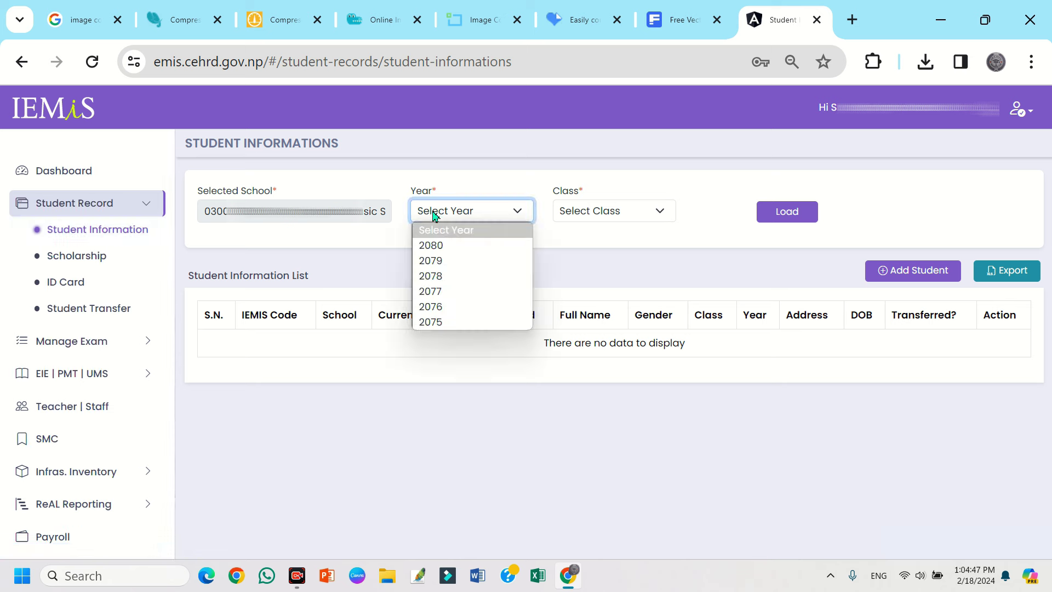
click(440, 245)
click(606, 212)
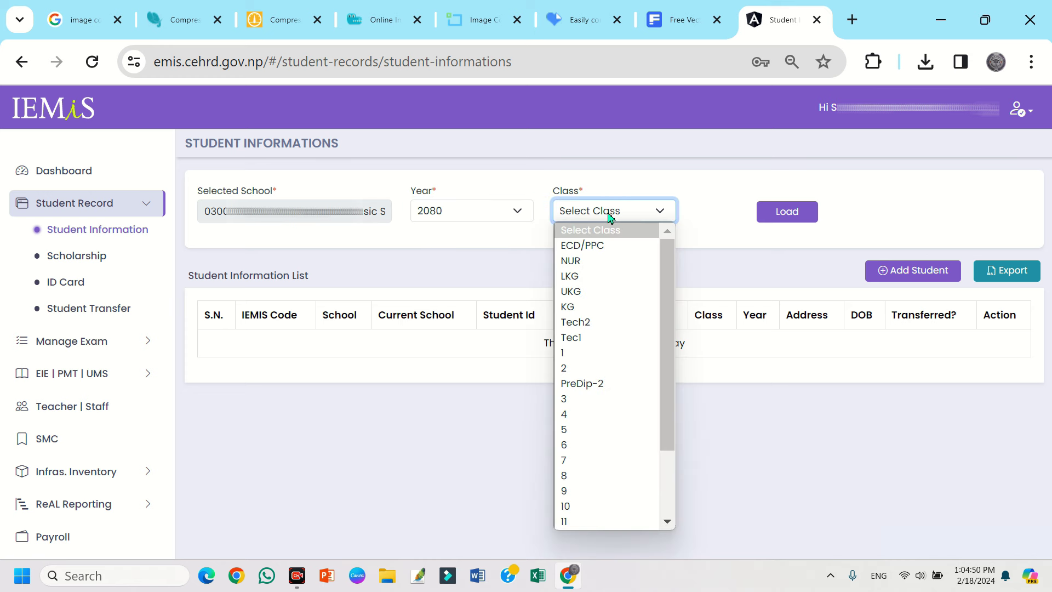
click(578, 476)
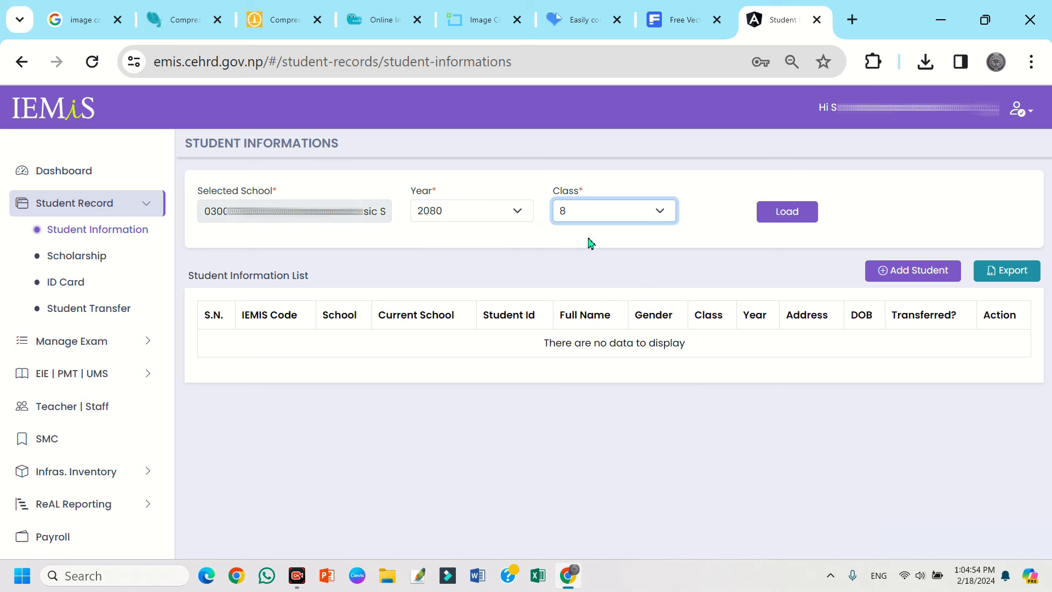
click(782, 218)
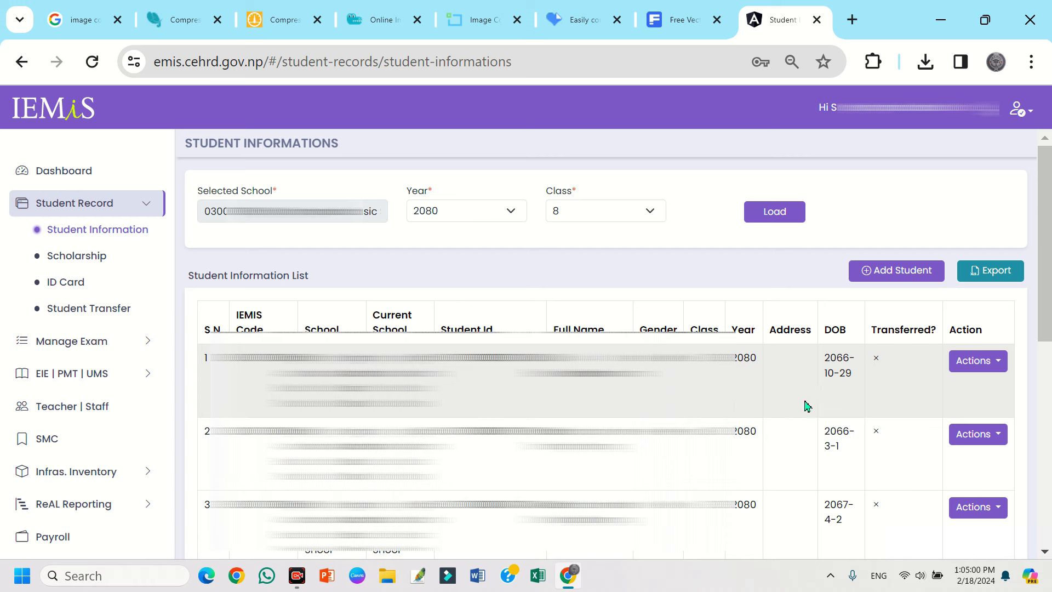
Try to upload Cartoon.jpg as the photo of the first student in the list and update the record
click(988, 366)
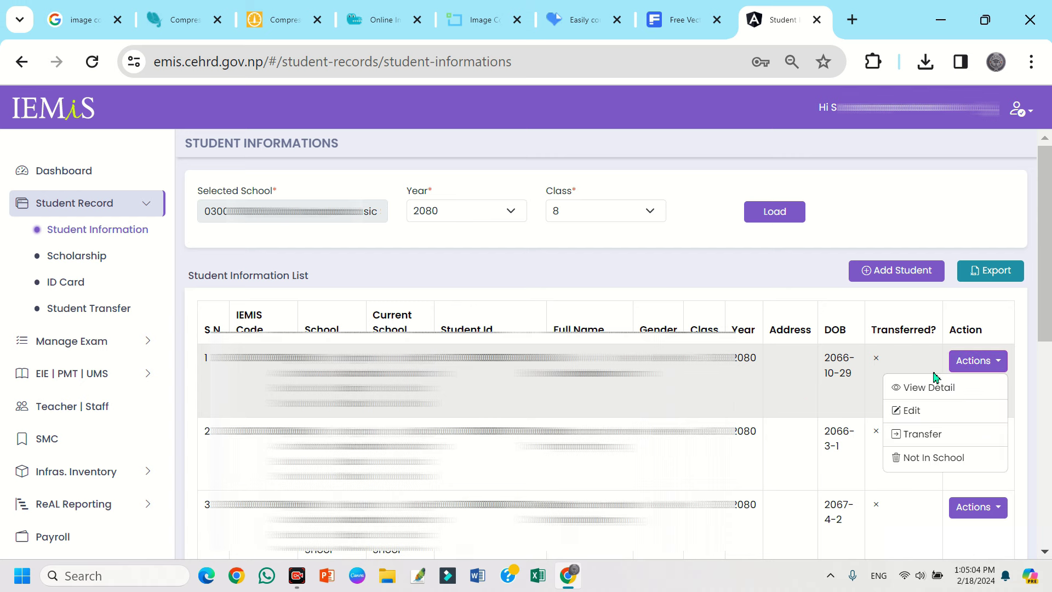
click(919, 412)
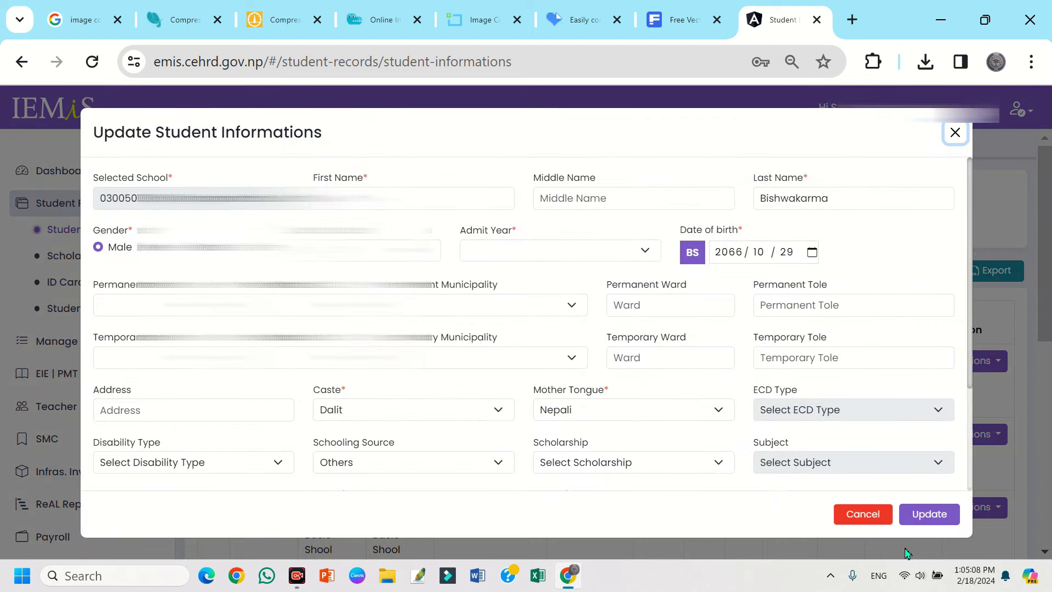
scroll(905, 552, down, 3)
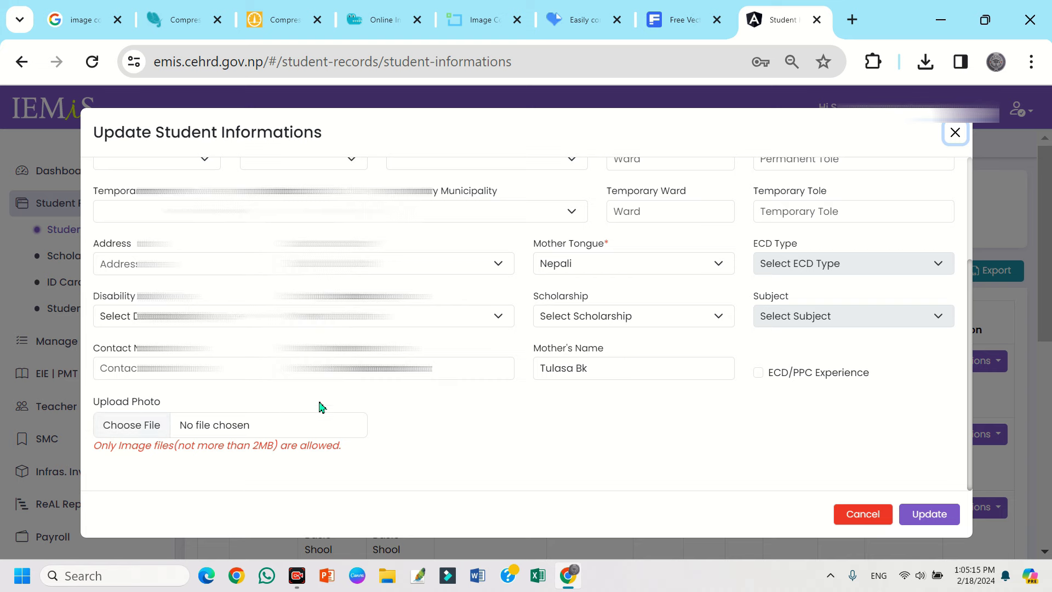
click(135, 426)
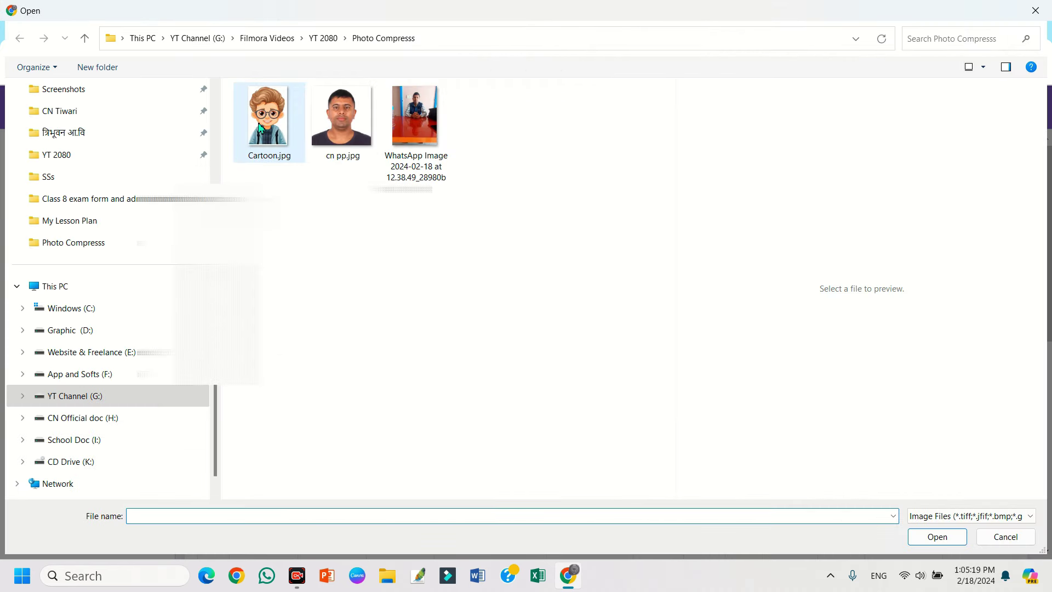
click(261, 128)
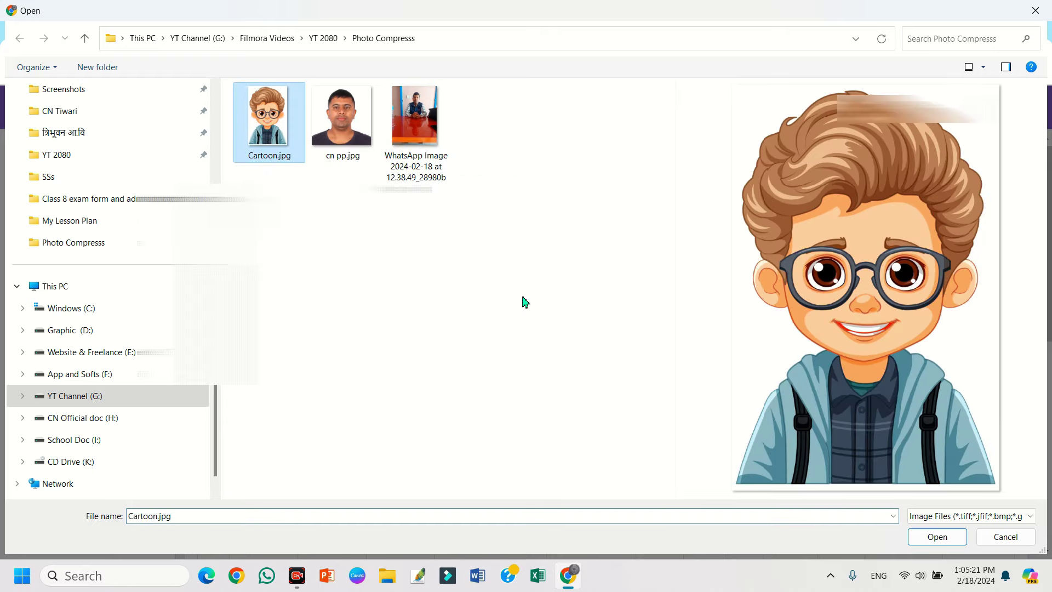
click(924, 538)
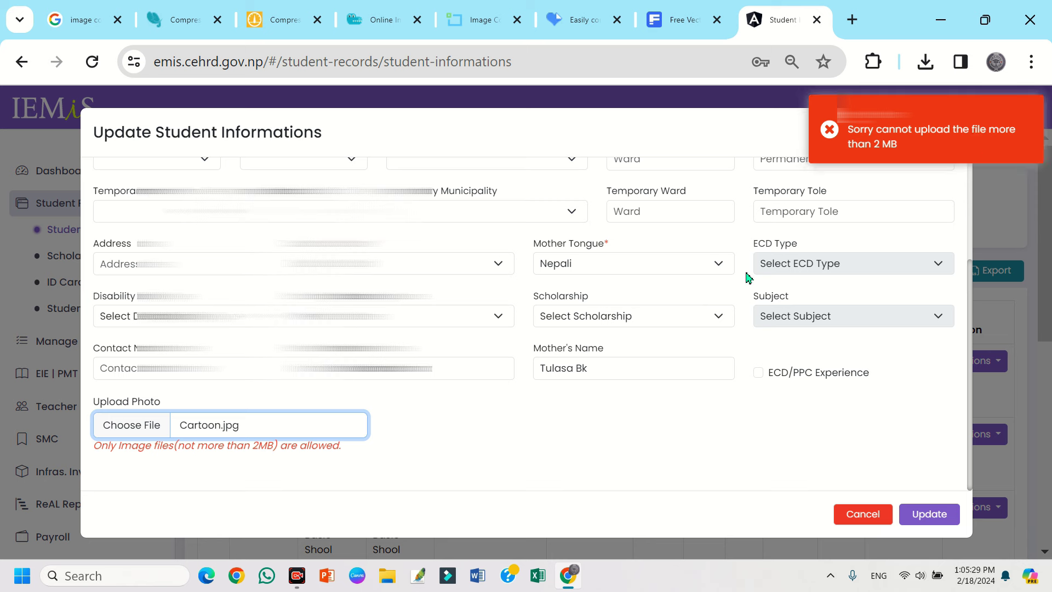
triple_click(211, 446)
click(112, 449)
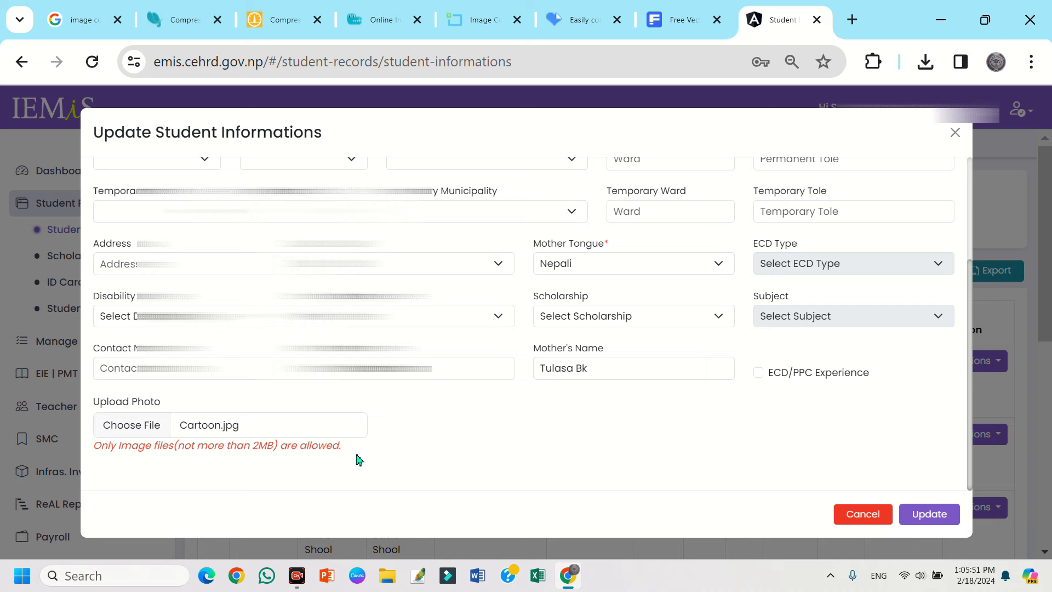
click(927, 518)
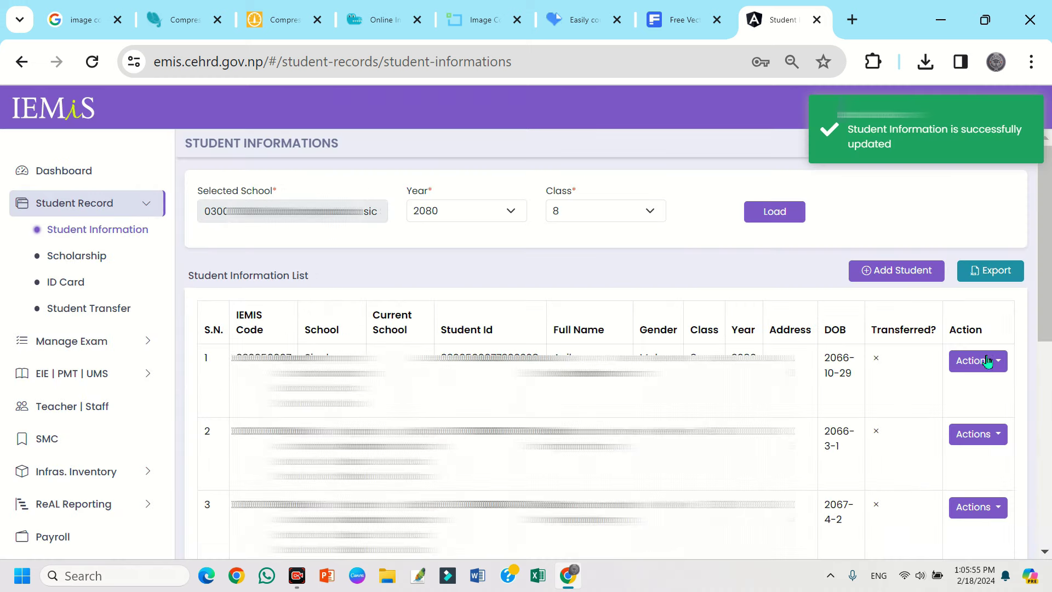
Reopen the first student's record for editing, check its photo upload field, and close it without updating
click(987, 364)
click(939, 413)
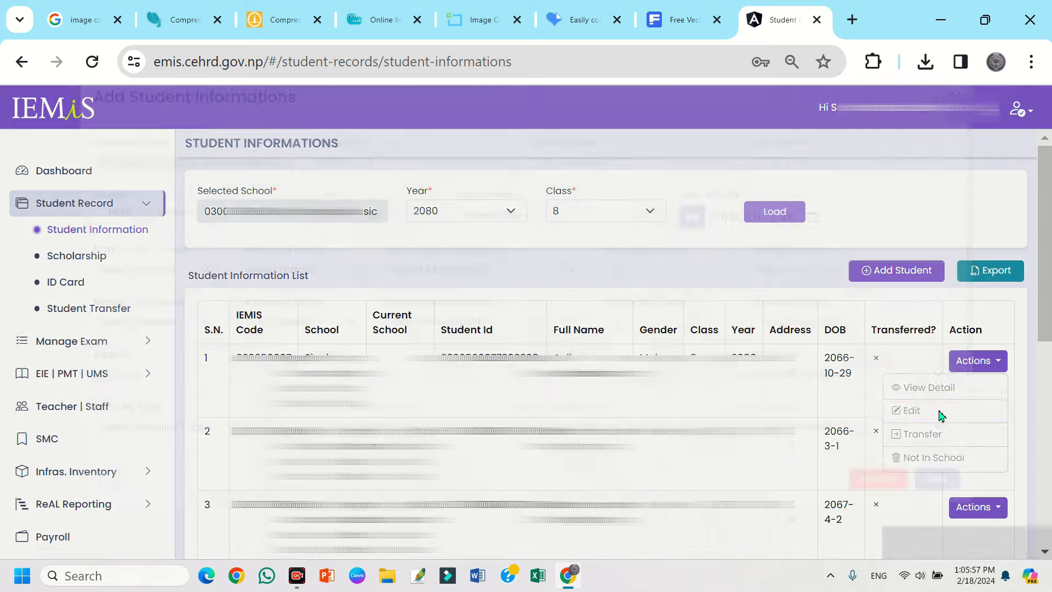
scroll(370, 306, down, 3)
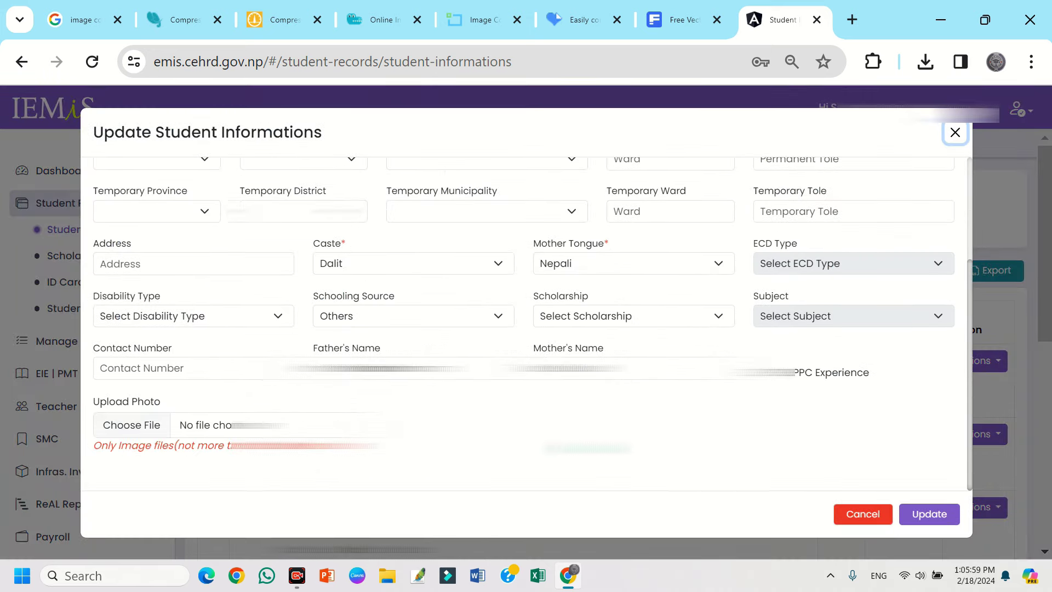
click(865, 513)
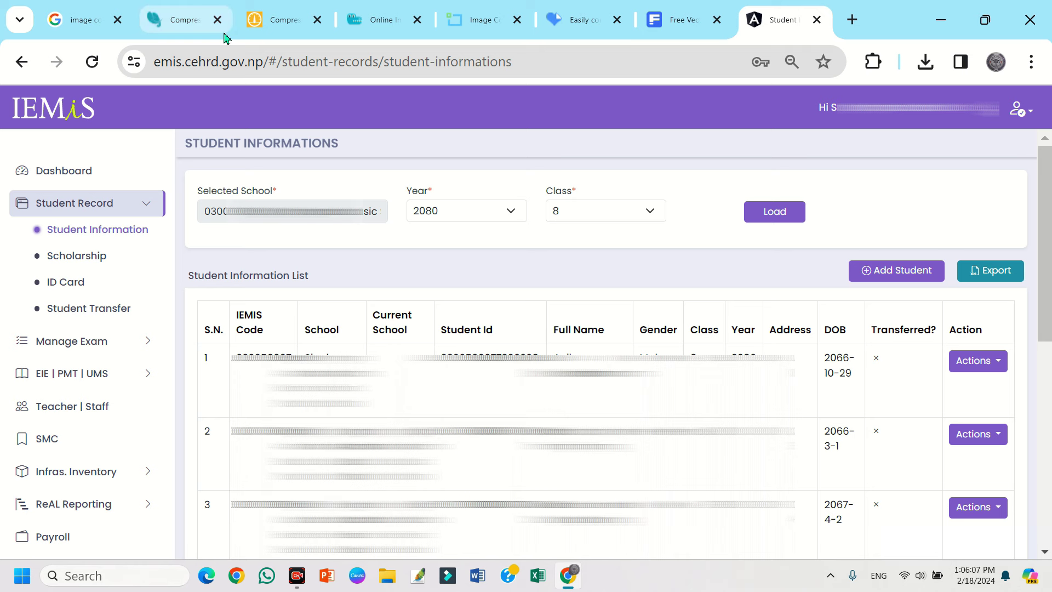
Look over the already opened image compression sites compressjpeg.com, compressnow.com, imagecompressor.com and imageresizer.com
click(190, 22)
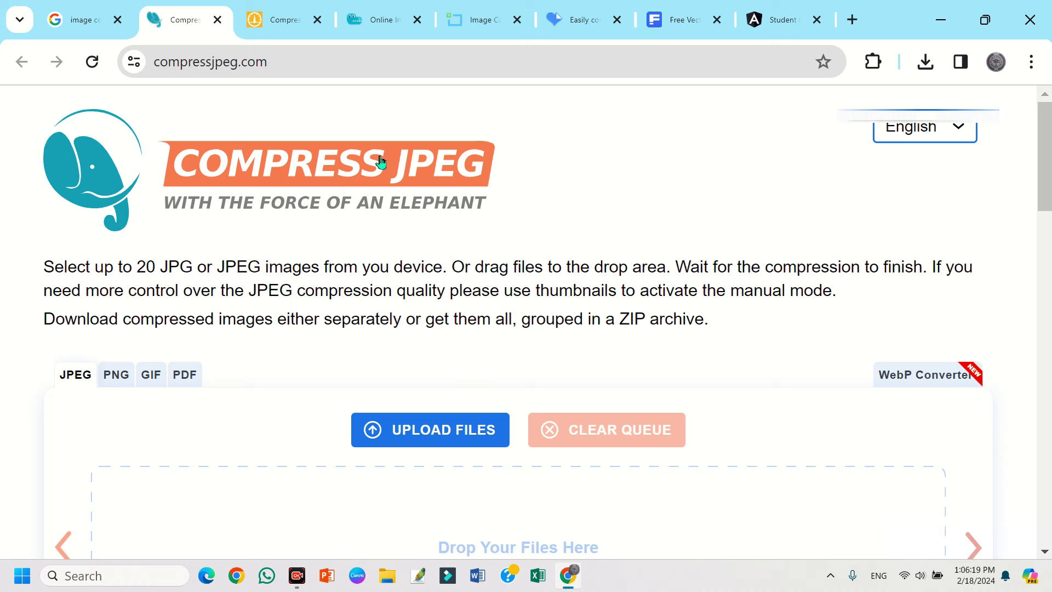
click(288, 22)
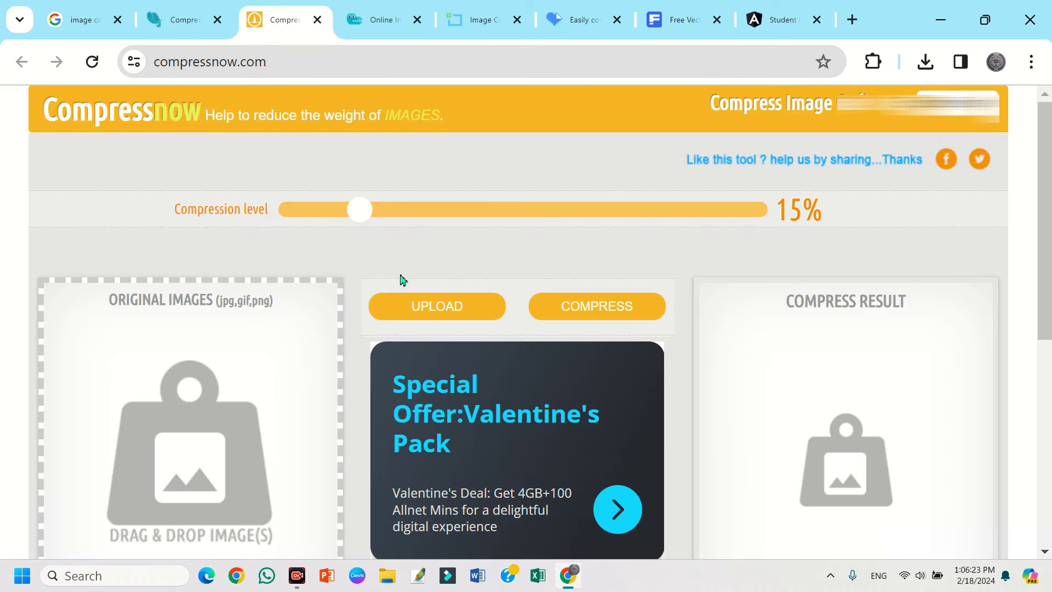
click(382, 22)
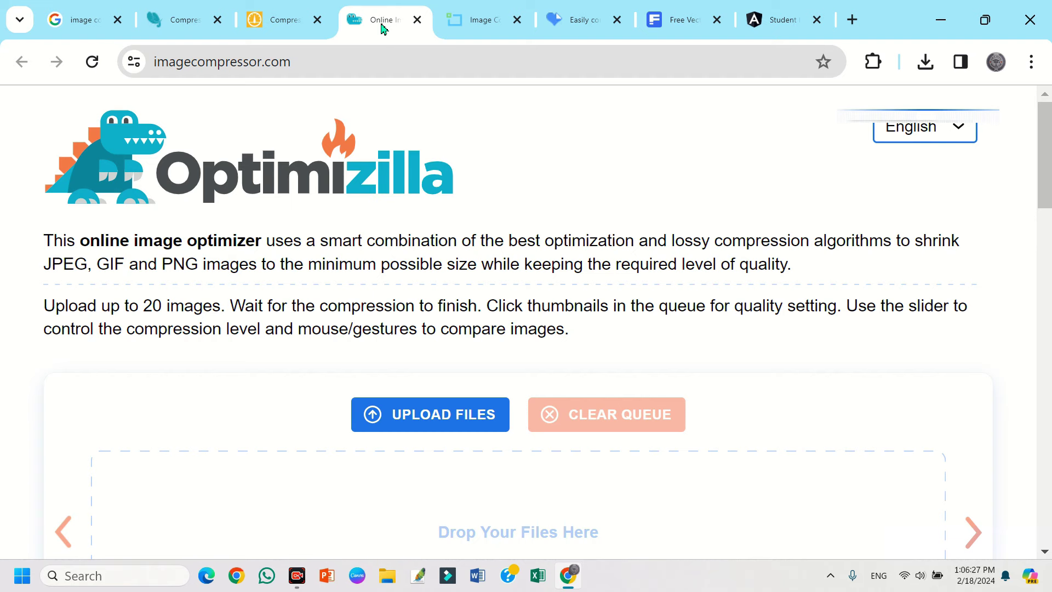
click(476, 22)
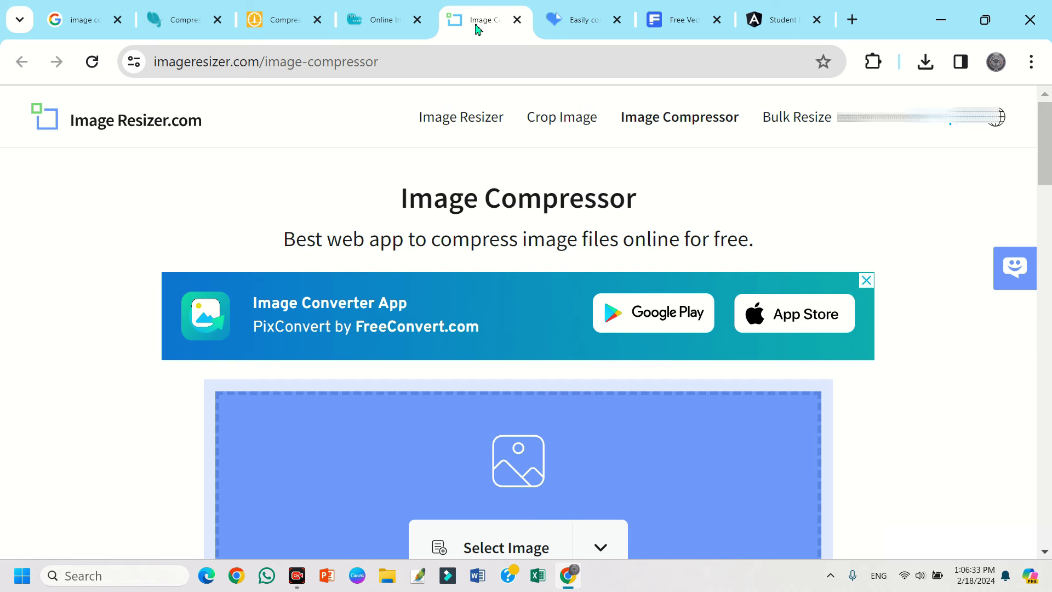
Compress Cartoon.jpg with the iloveimg.com image compressor and download the compressed image
click(575, 24)
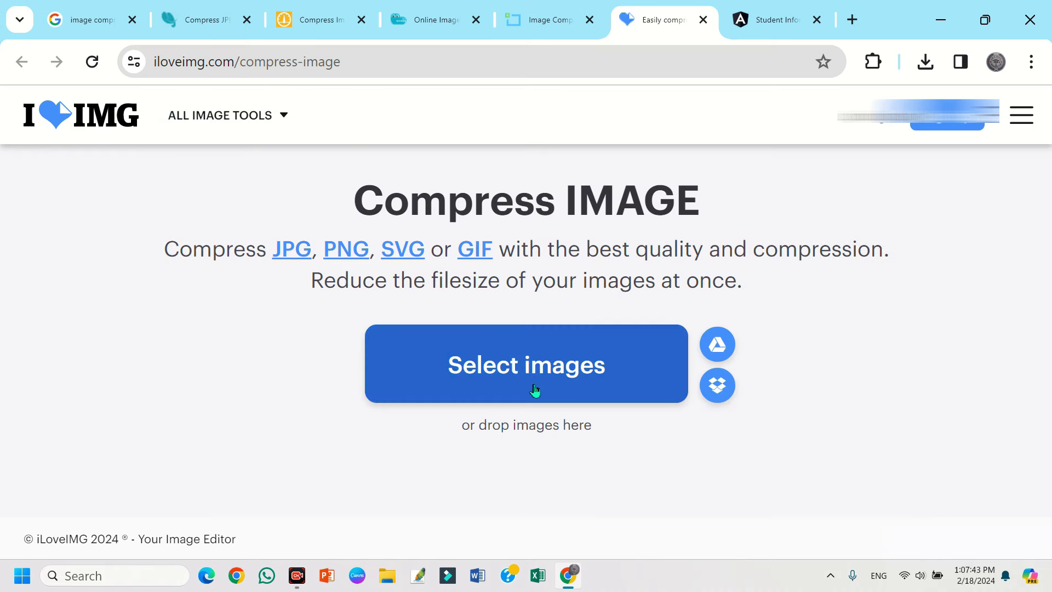
click(535, 382)
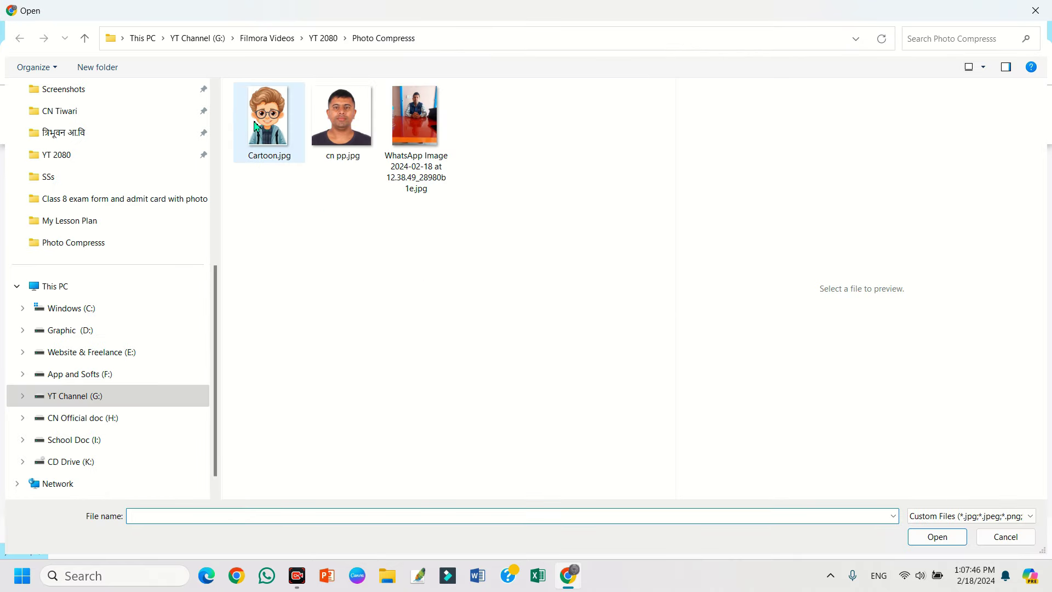
click(255, 126)
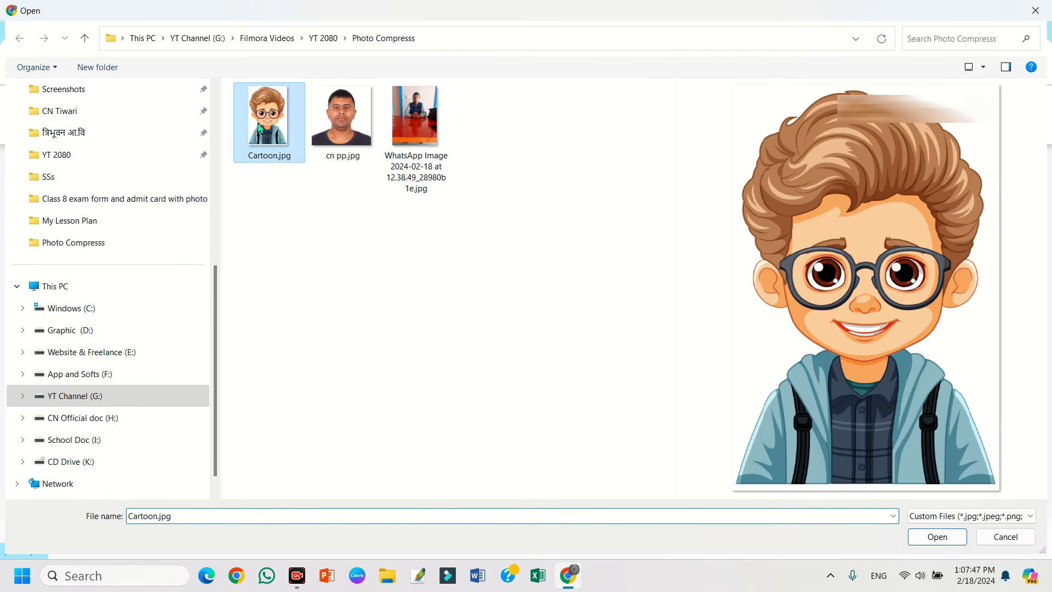
click(937, 535)
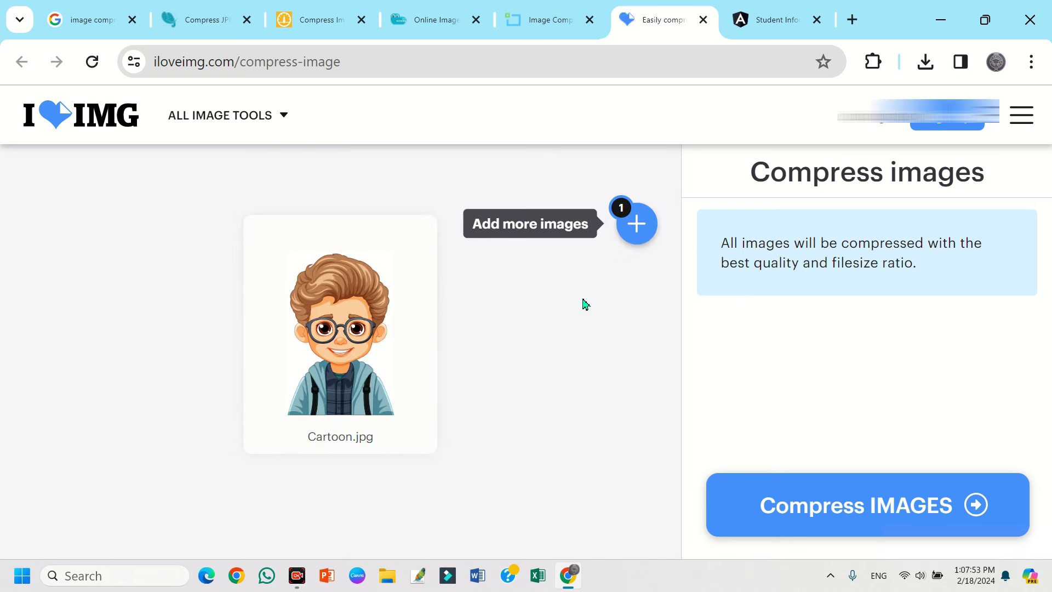
click(840, 507)
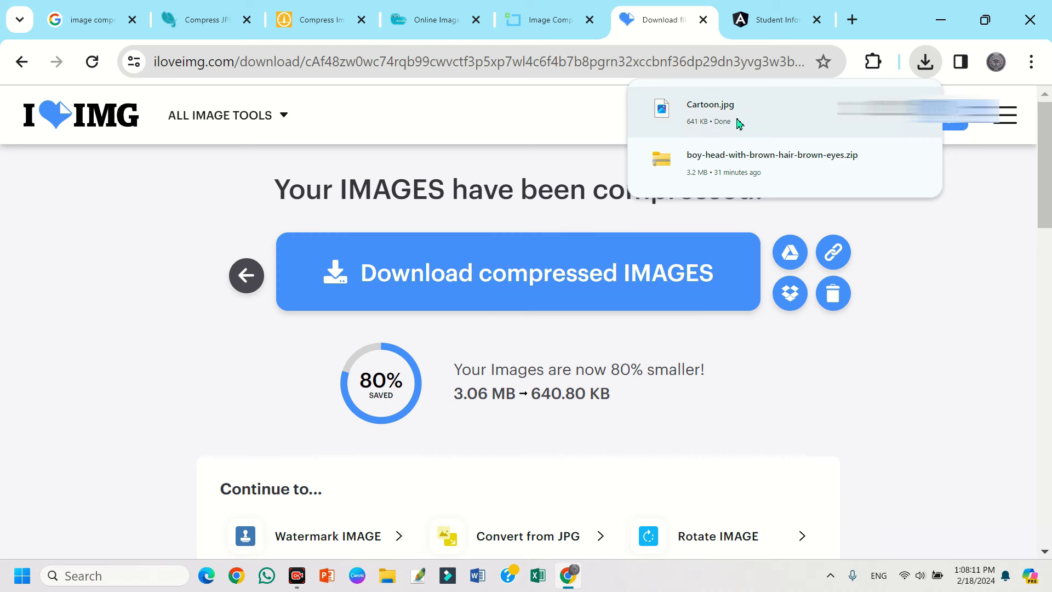
Show the downloaded Cartoon.jpg in its folder and check its file size in the file properties
click(857, 127)
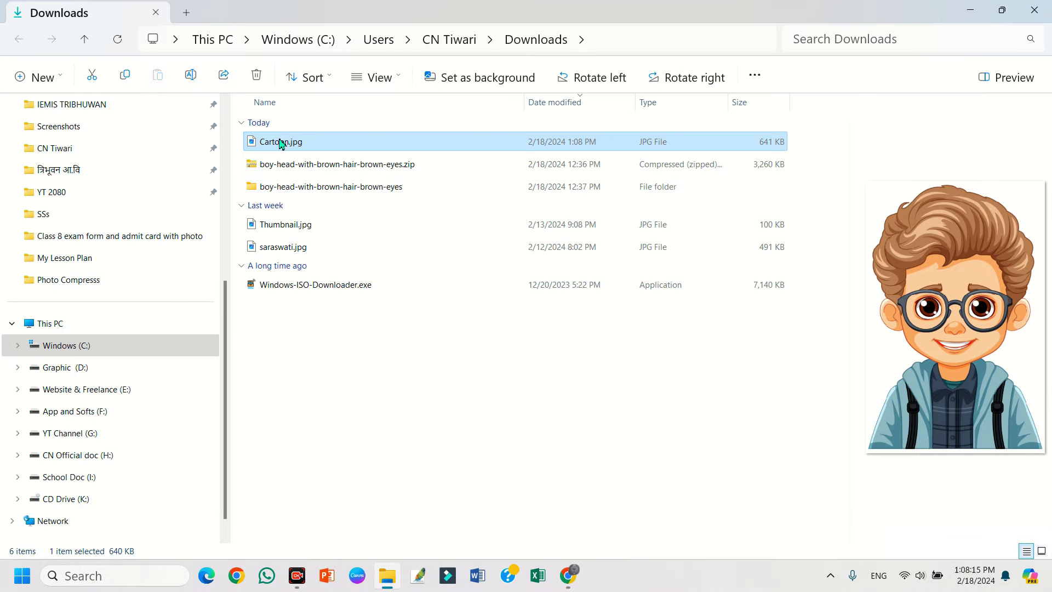
right_click(279, 143)
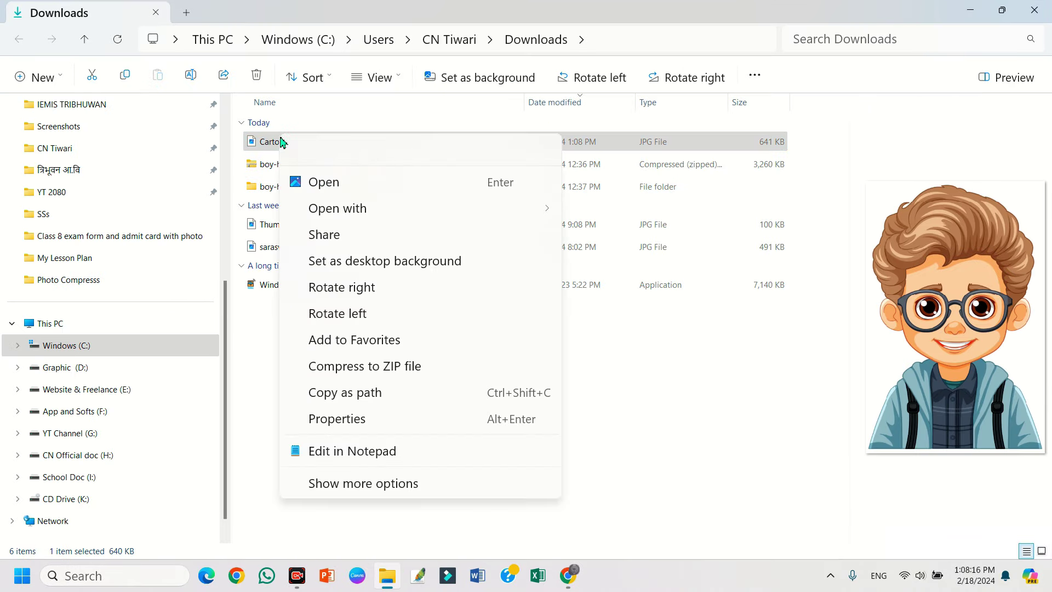
click(342, 489)
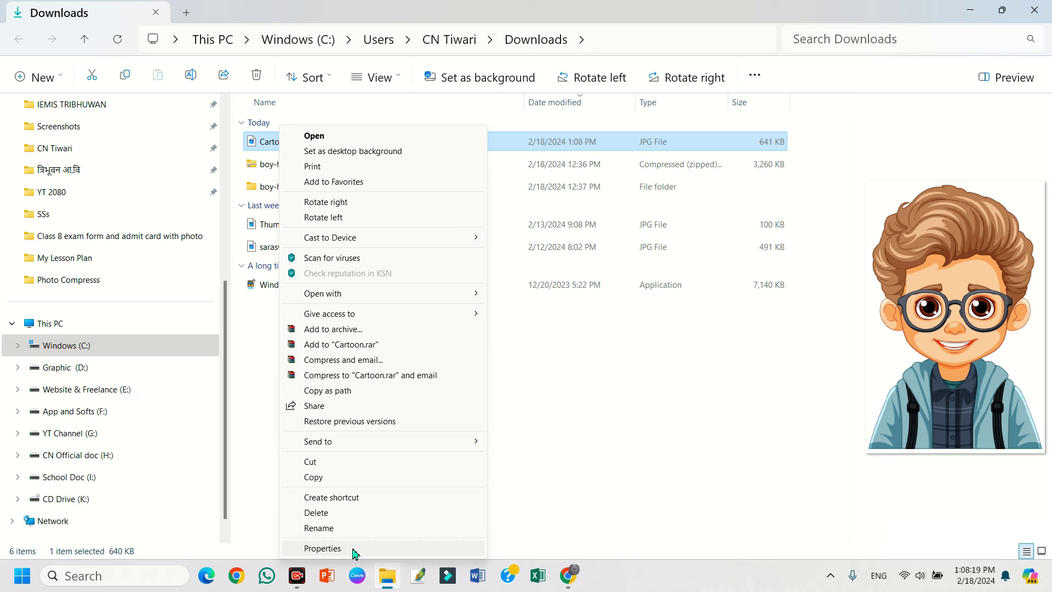
click(353, 550)
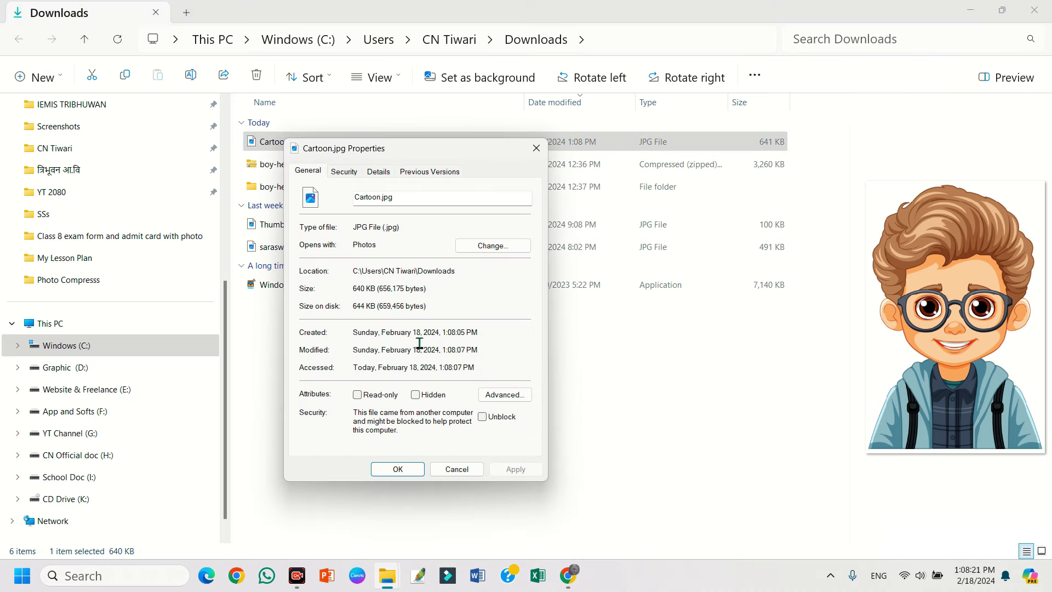
drag(359, 292, 427, 288)
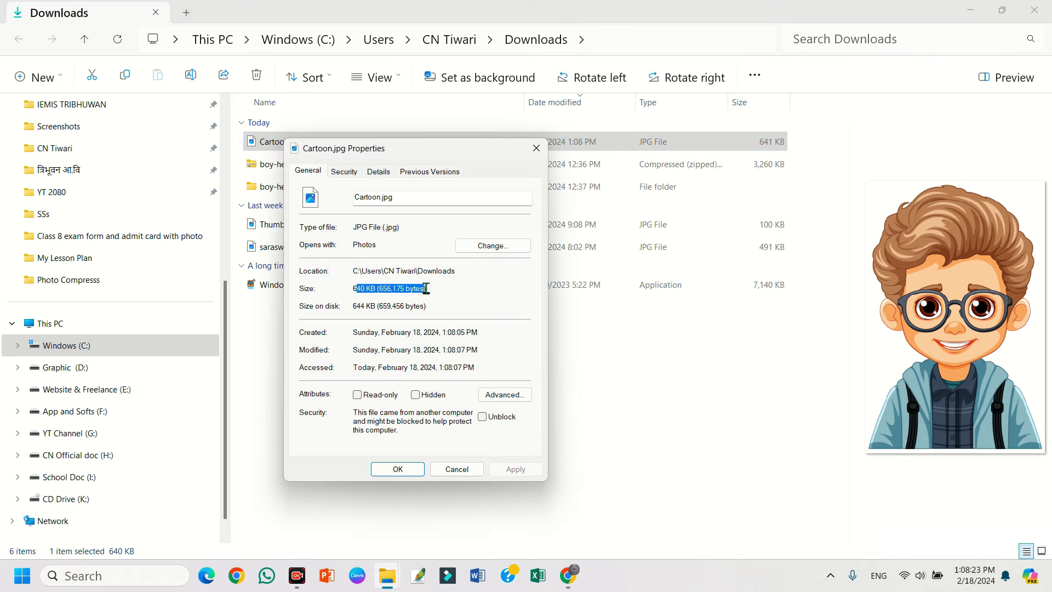
click(476, 470)
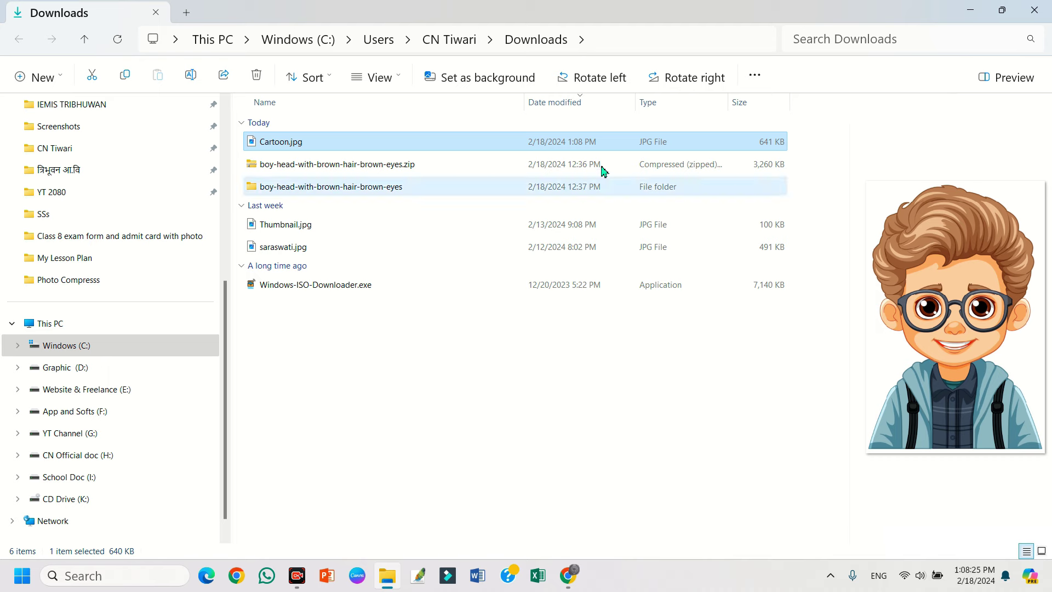
Close the Downloads folder window and the four unused image compressor pages, keeping the iloveimg.com and Student Information pages open
click(1034, 10)
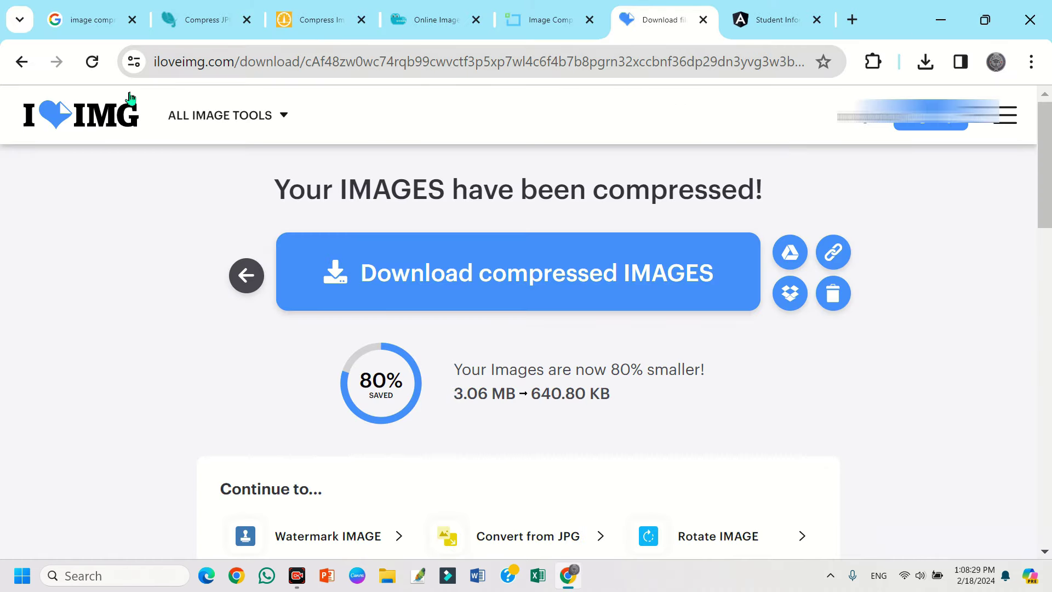
click(246, 19)
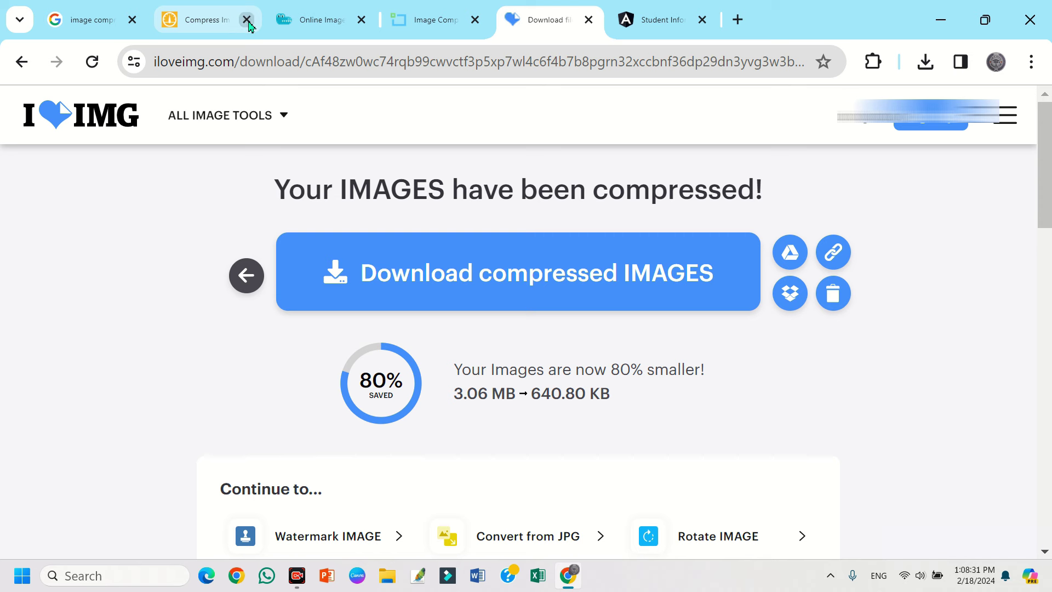
click(246, 20)
click(246, 20)
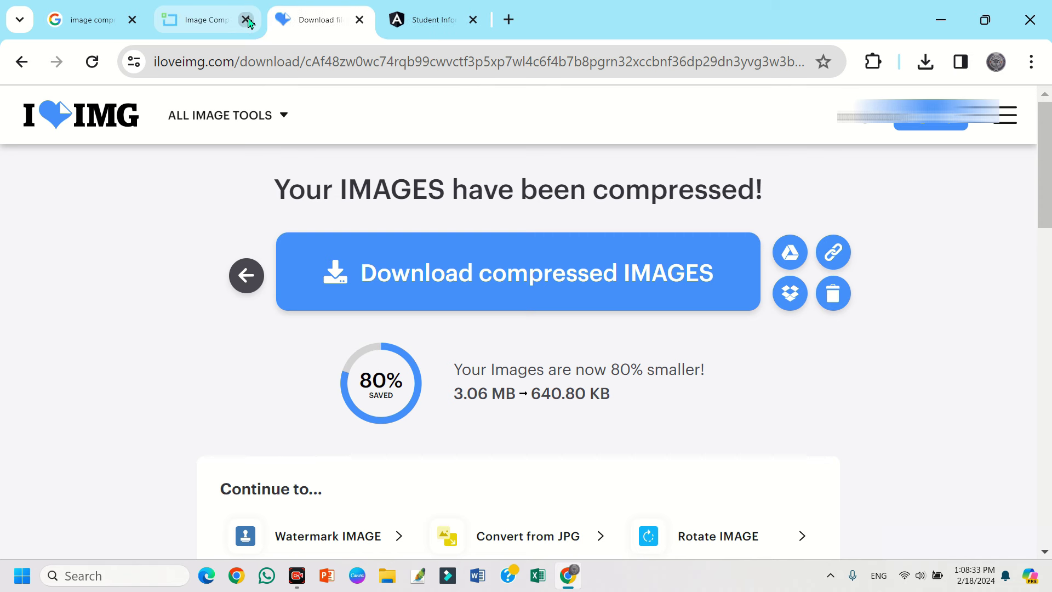
click(246, 19)
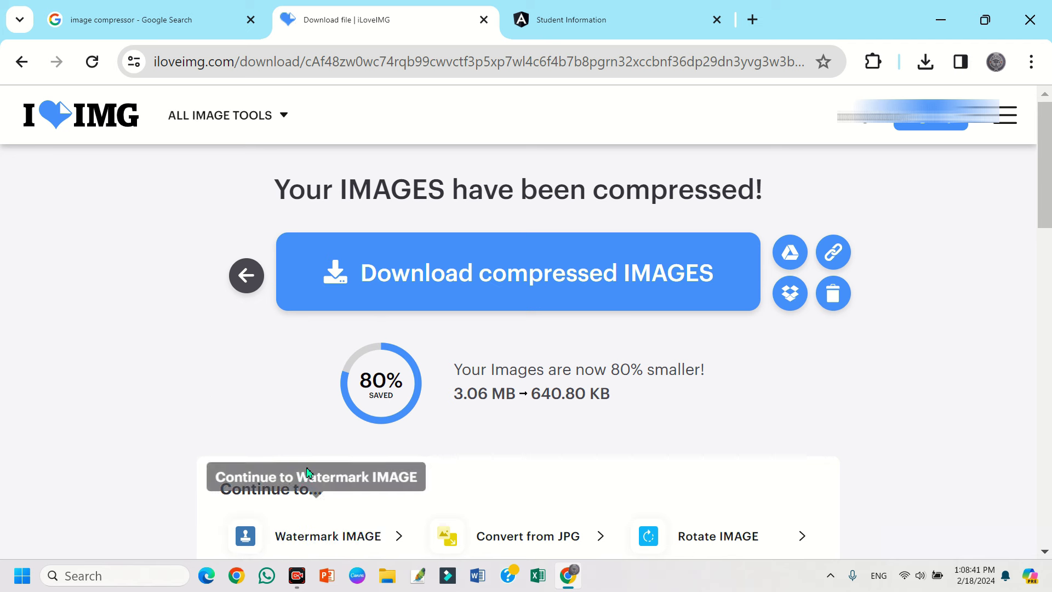
Open the Photo Compresss folder inside YT 2080 and view its Cartoon.jpg in the Photos app
right_click(392, 588)
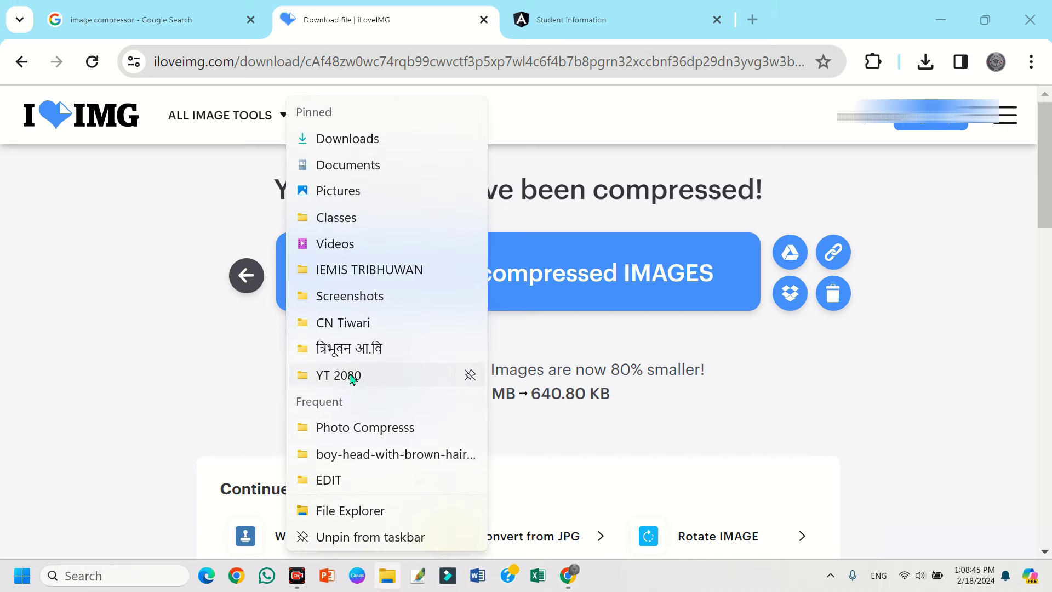
click(328, 375)
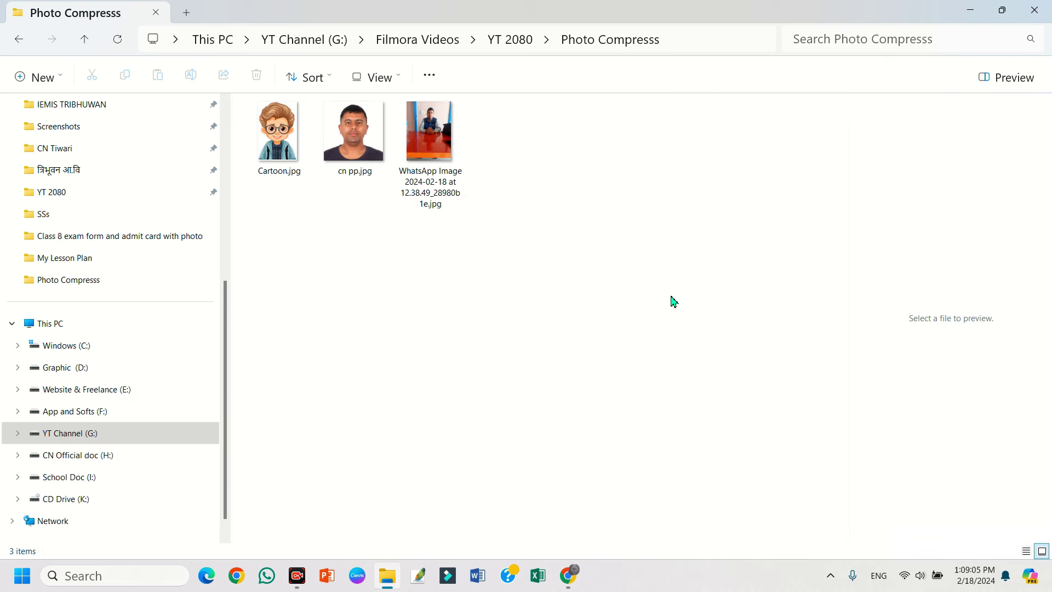
click(279, 148)
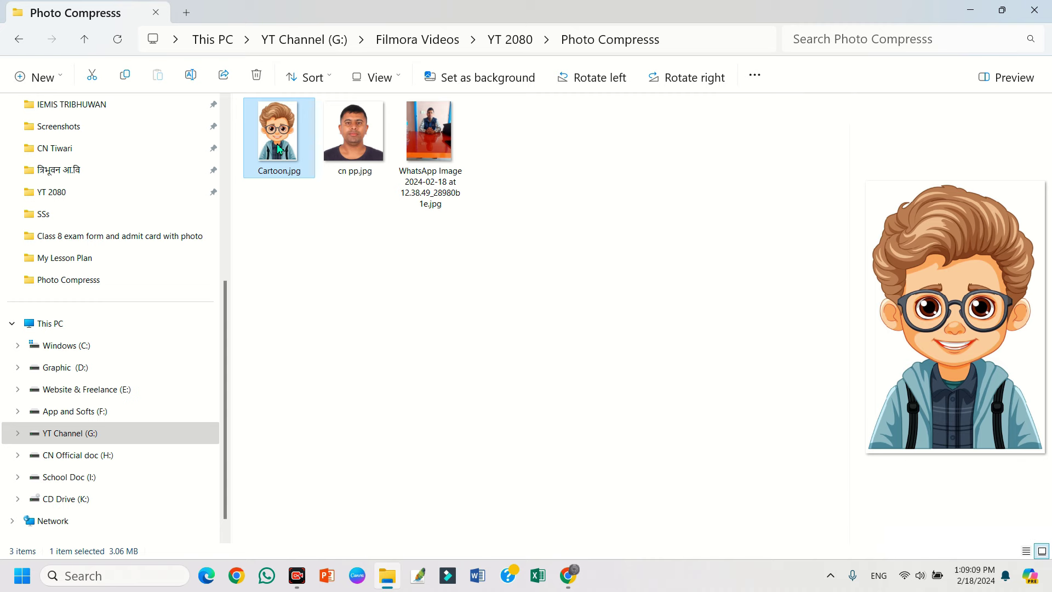
right_click(279, 148)
click(317, 185)
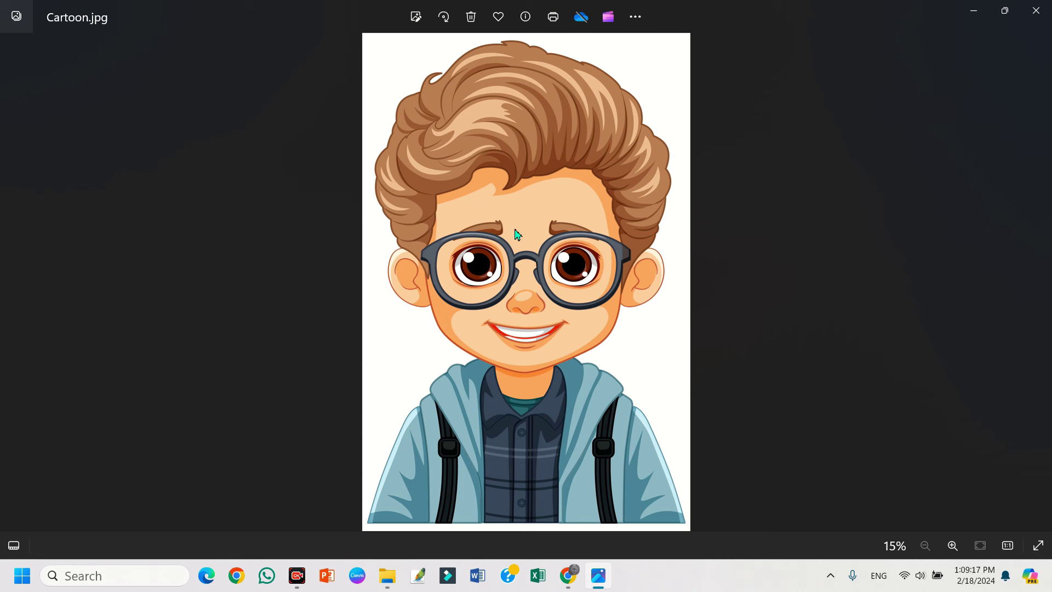
Start resizing Cartoon.jpg, try the quality at 10% and 89%, and set it to 81%
click(635, 18)
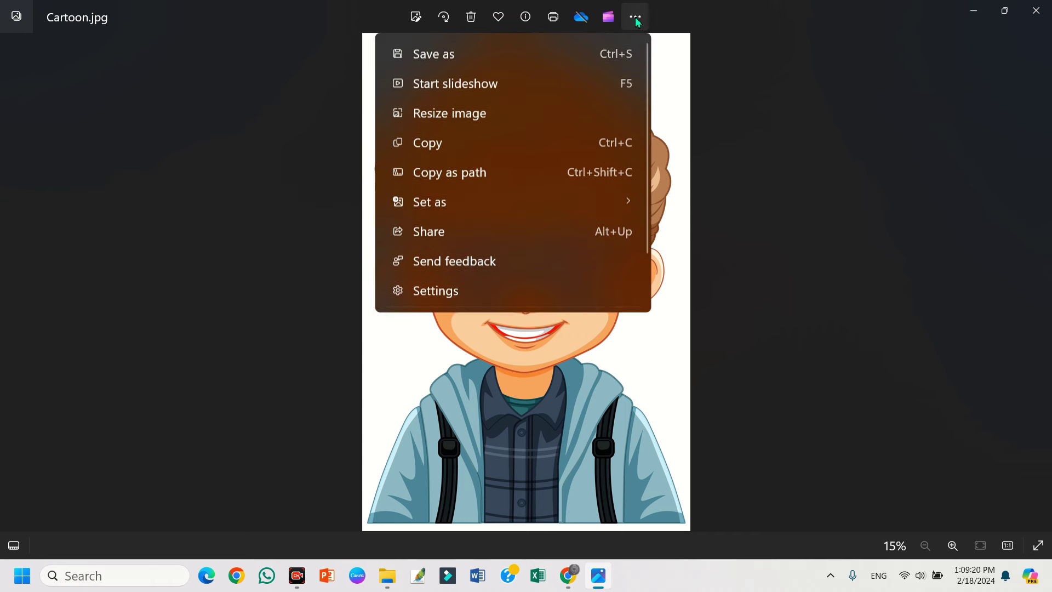
click(471, 114)
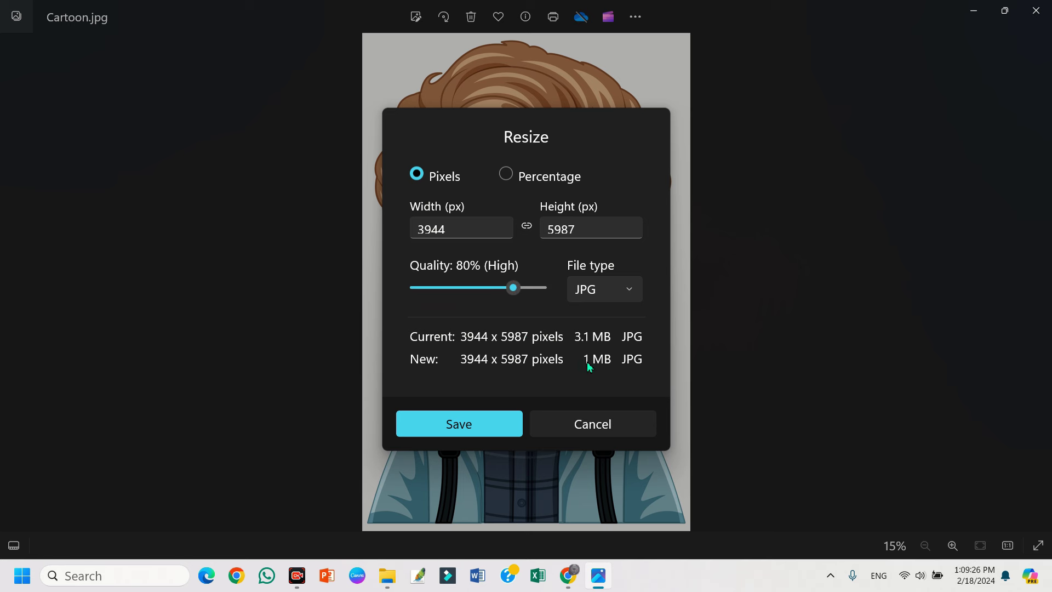
drag(515, 294, 412, 301)
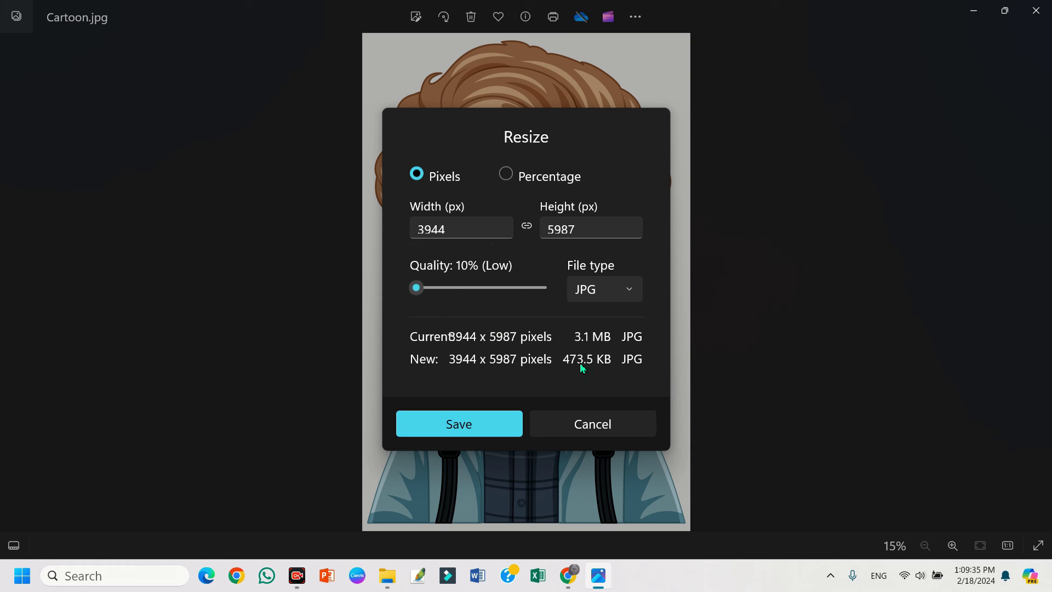
drag(418, 290, 526, 295)
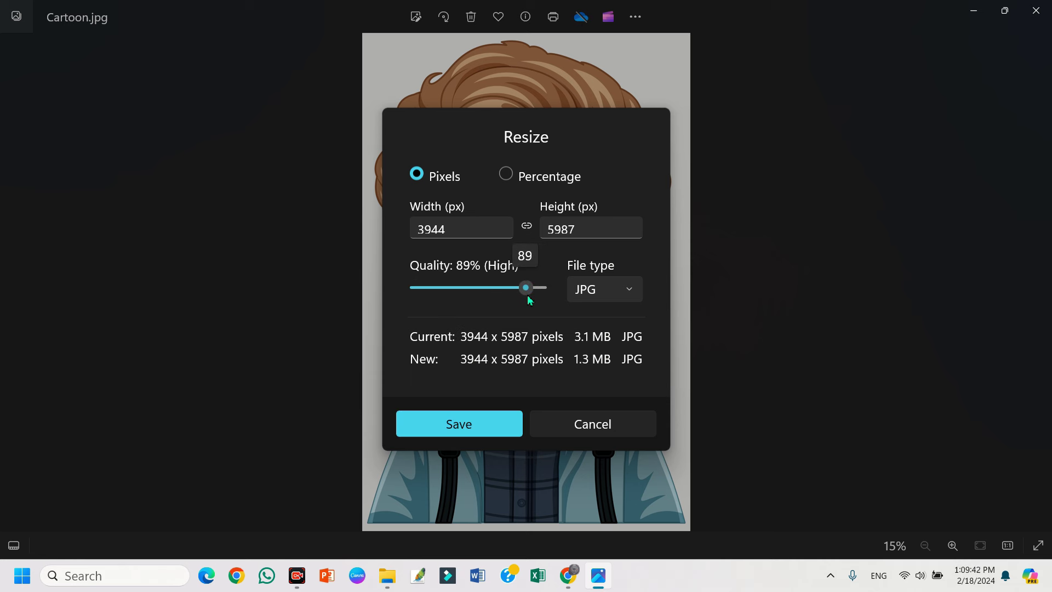
drag(528, 296, 517, 297)
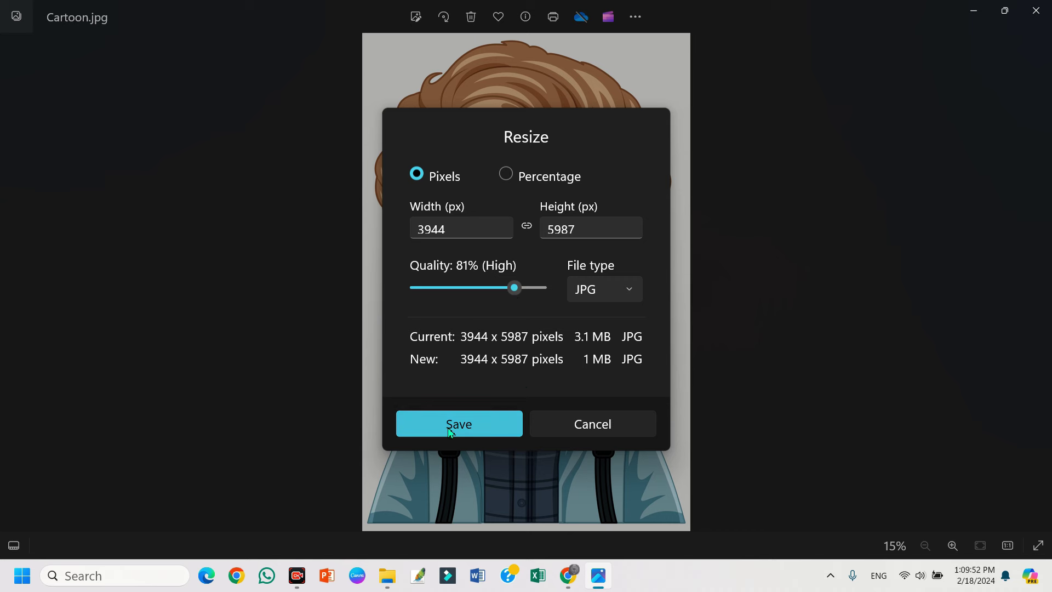
Save the resized image as Cartoon 1.jpg in the Photo Compresss folder and close the image viewer
click(450, 433)
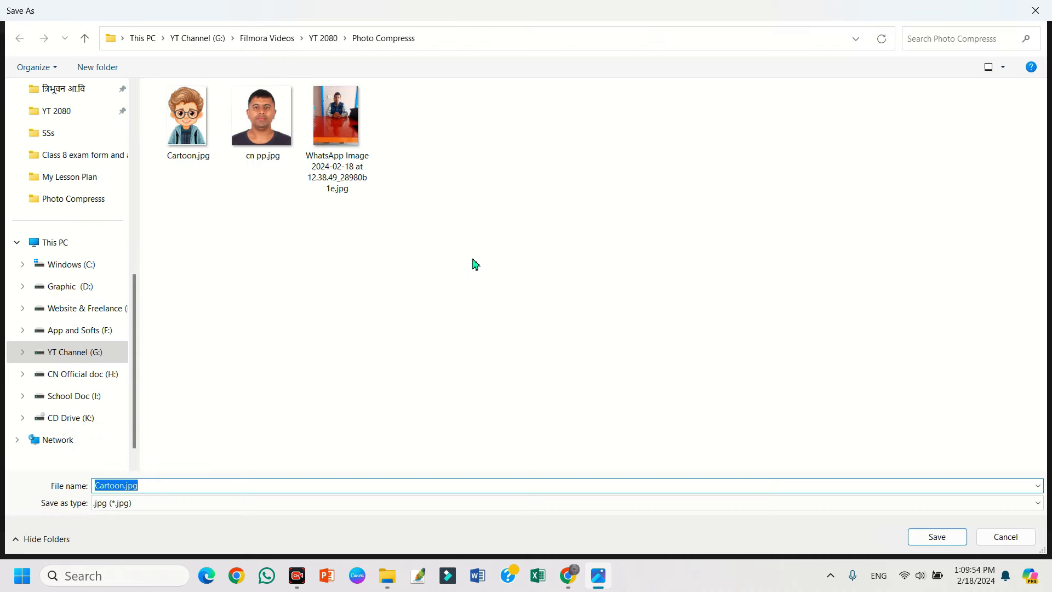
click(173, 489)
key(BackSpace)
key(BackSpace)
key(BackSpace)
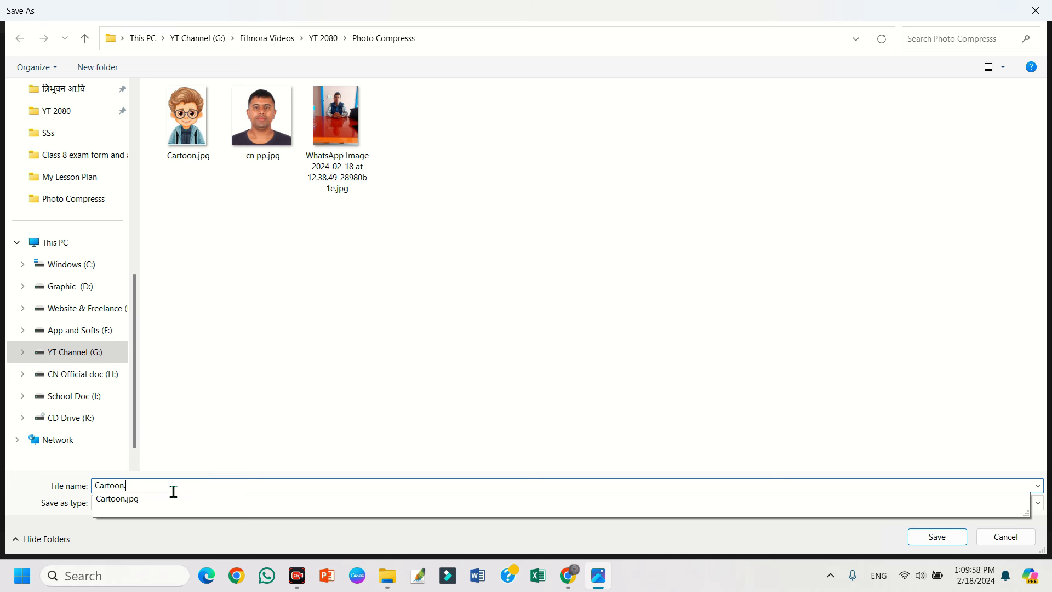
click(936, 535)
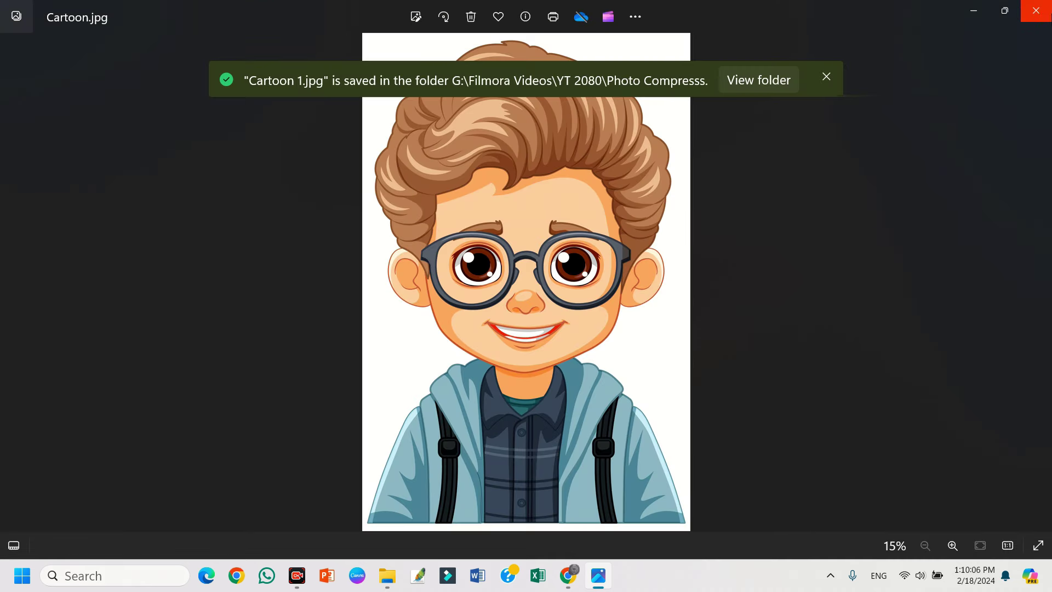
click(1041, 13)
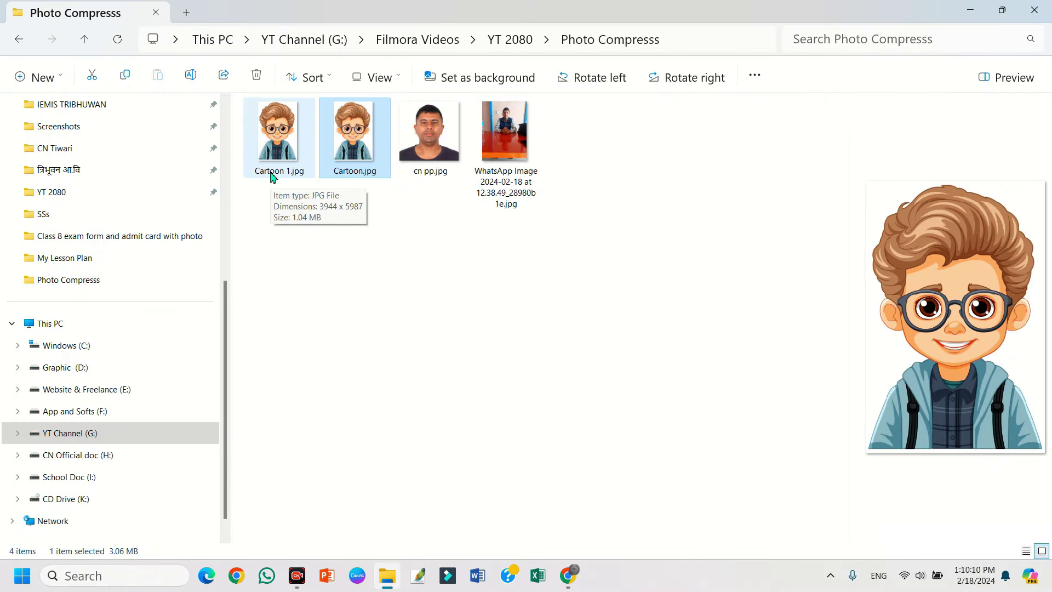
View the saved Cartoon 1.jpg at full image to judge its quality, and close it again
double_click(271, 176)
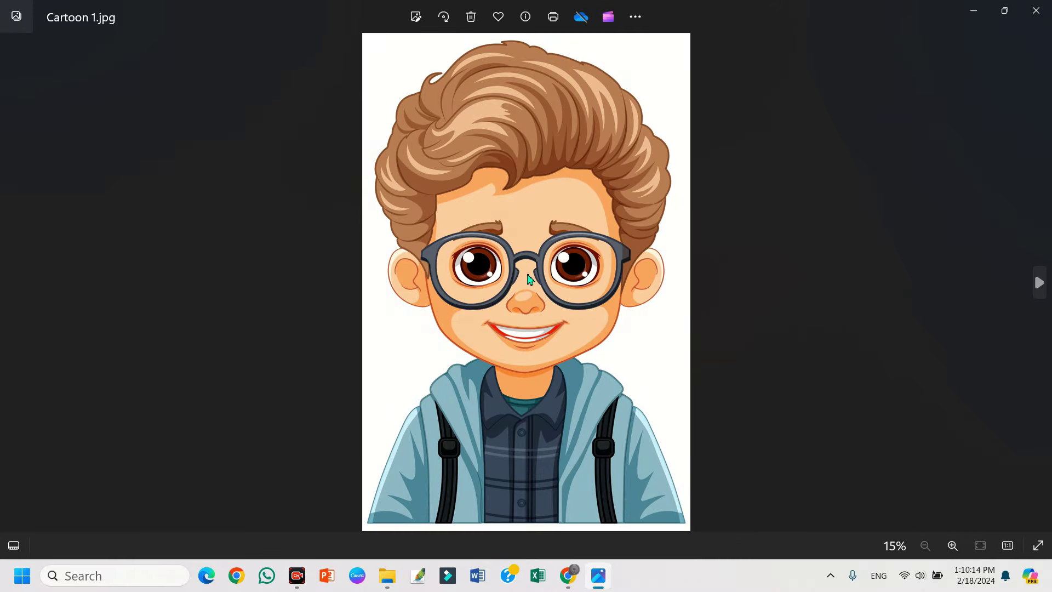
right_click(528, 275)
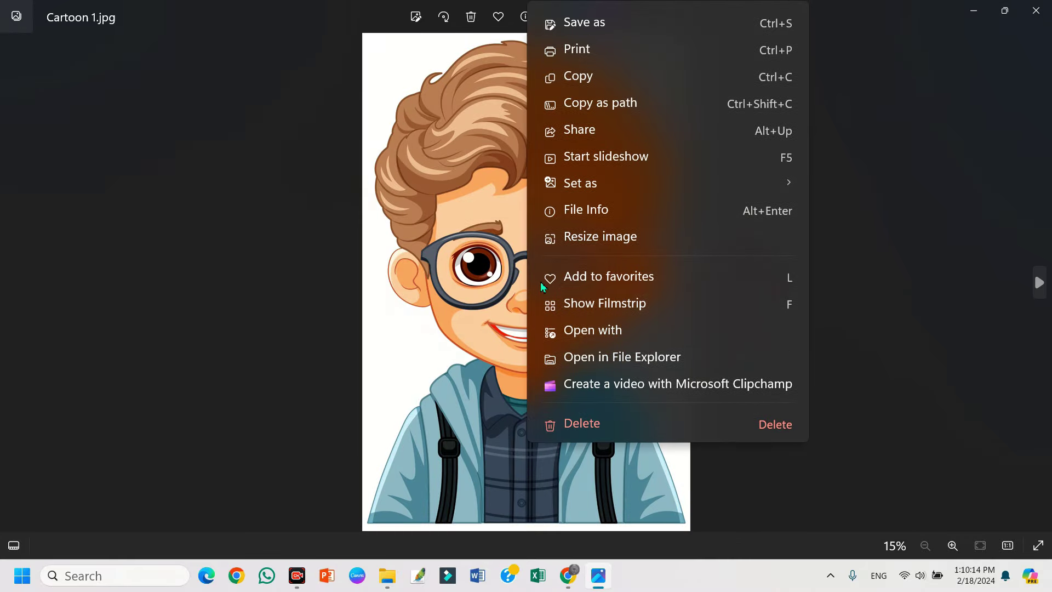
click(1035, 10)
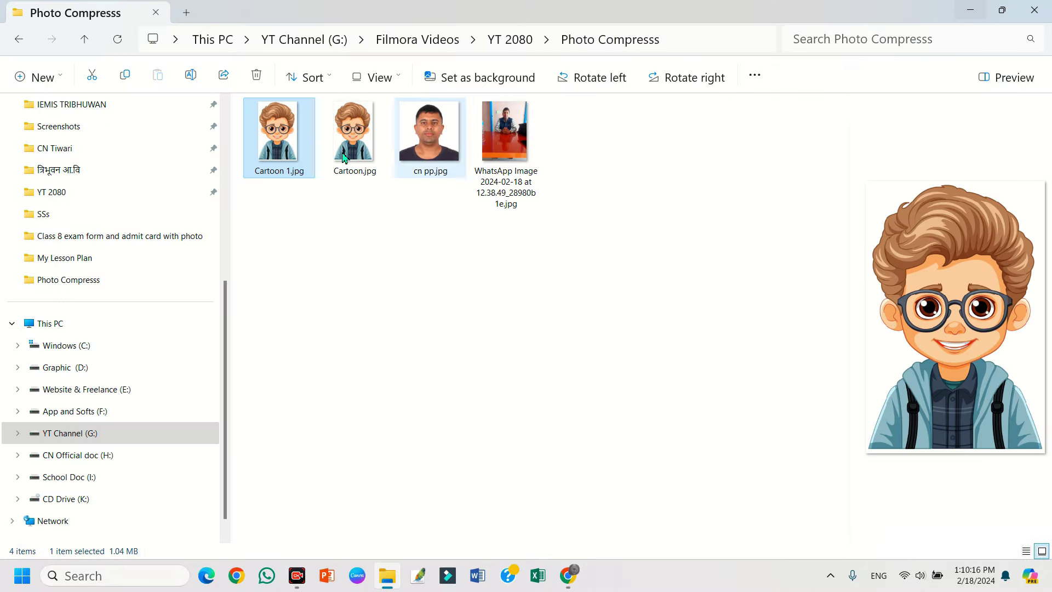
Check the file size of Cartoon 1.jpg in its file properties and close them
right_click(284, 154)
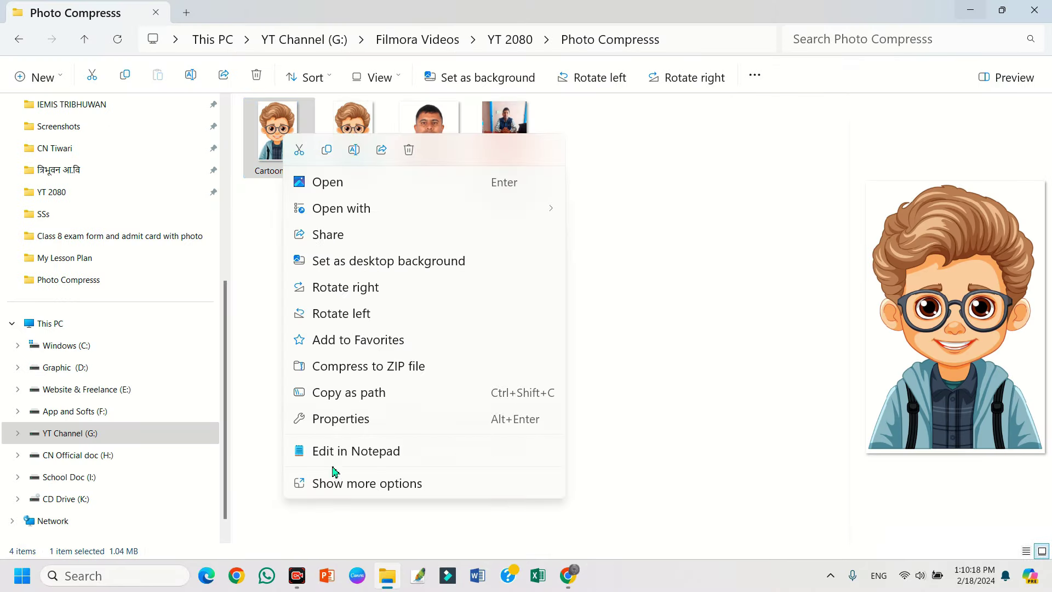
click(337, 483)
click(339, 550)
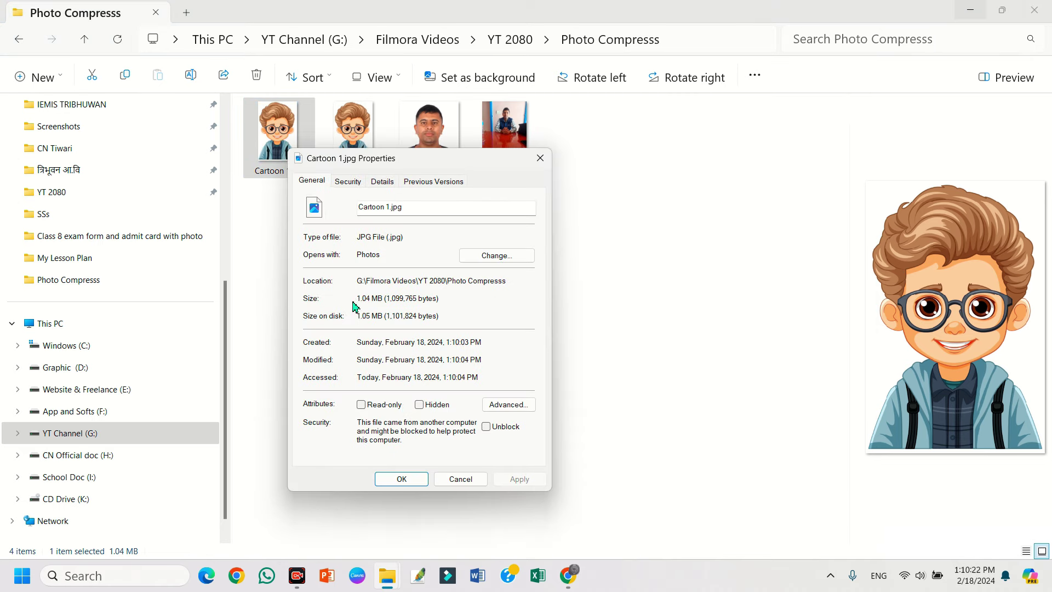
drag(360, 301, 373, 301)
click(431, 344)
click(541, 160)
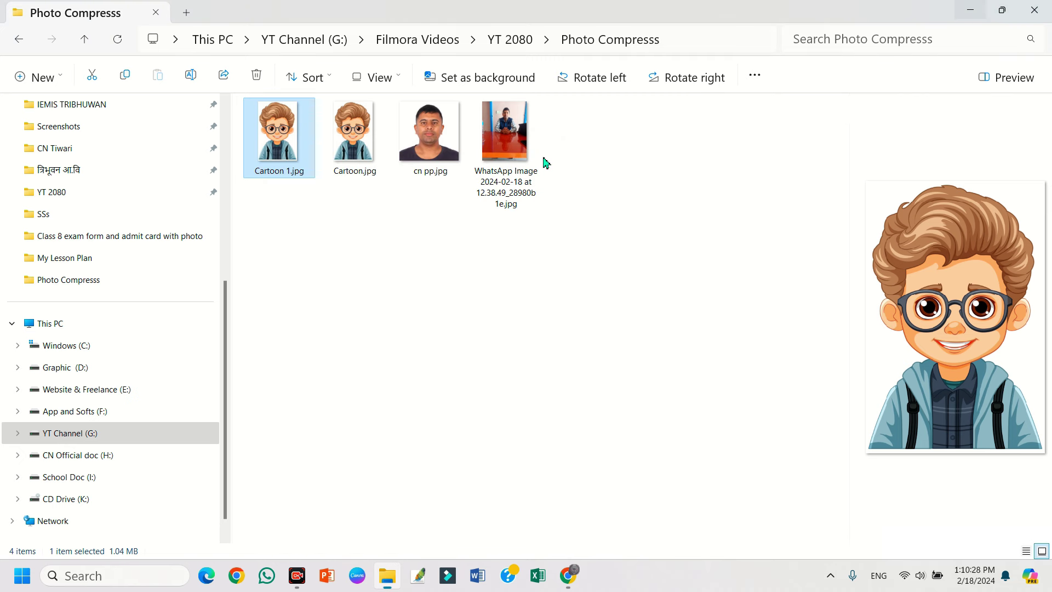
click(324, 240)
right_click(324, 239)
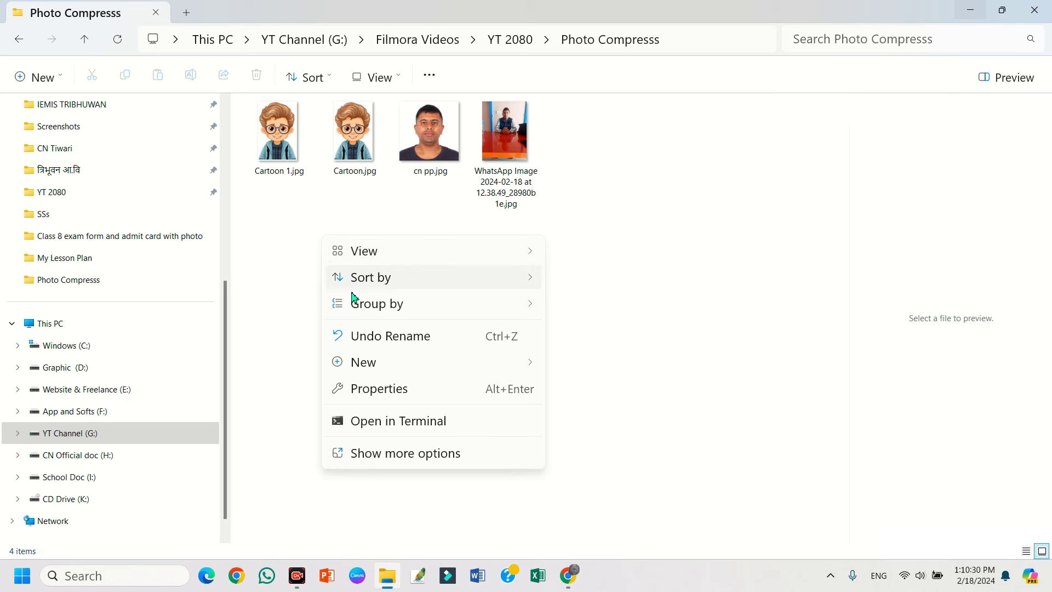
click(376, 453)
click(378, 296)
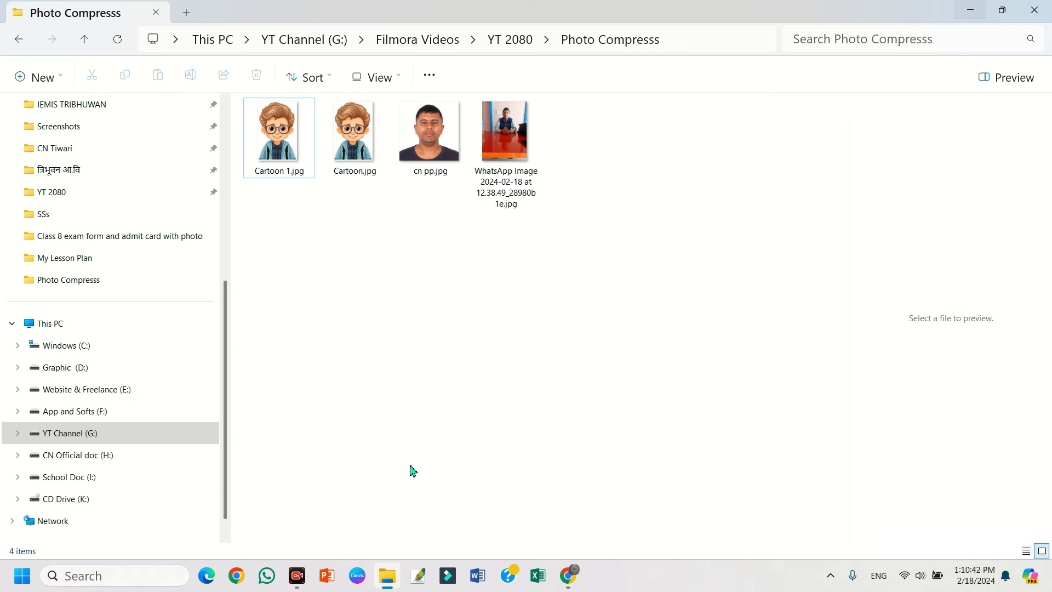
Switch to Adobe Photoshop, postpone the product registration, open Cartoon.jpg from the Photo Compresss folder, and centre its image window in the workspace
click(422, 585)
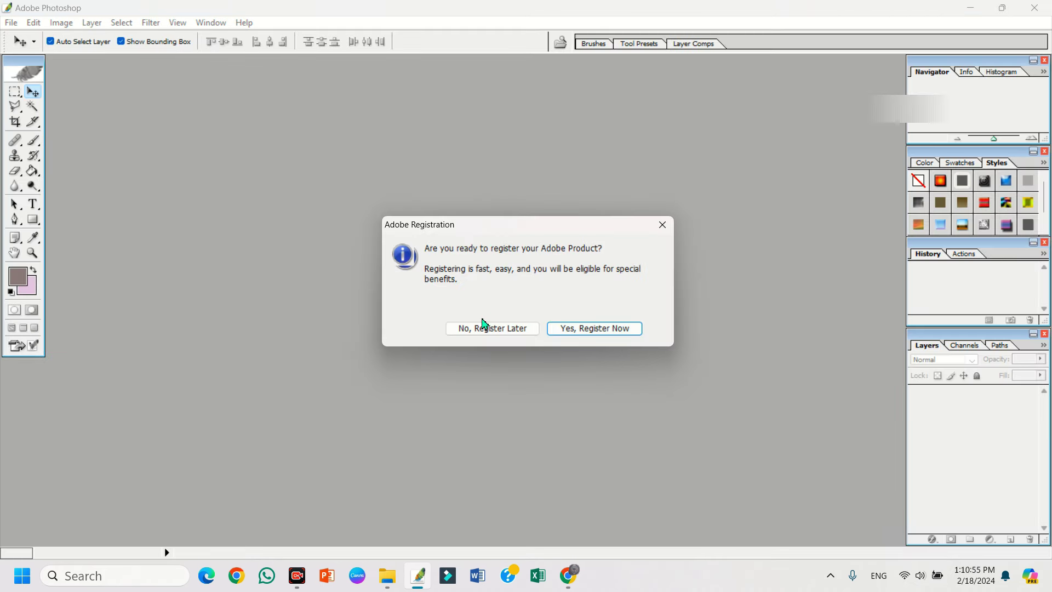
click(485, 326)
click(625, 387)
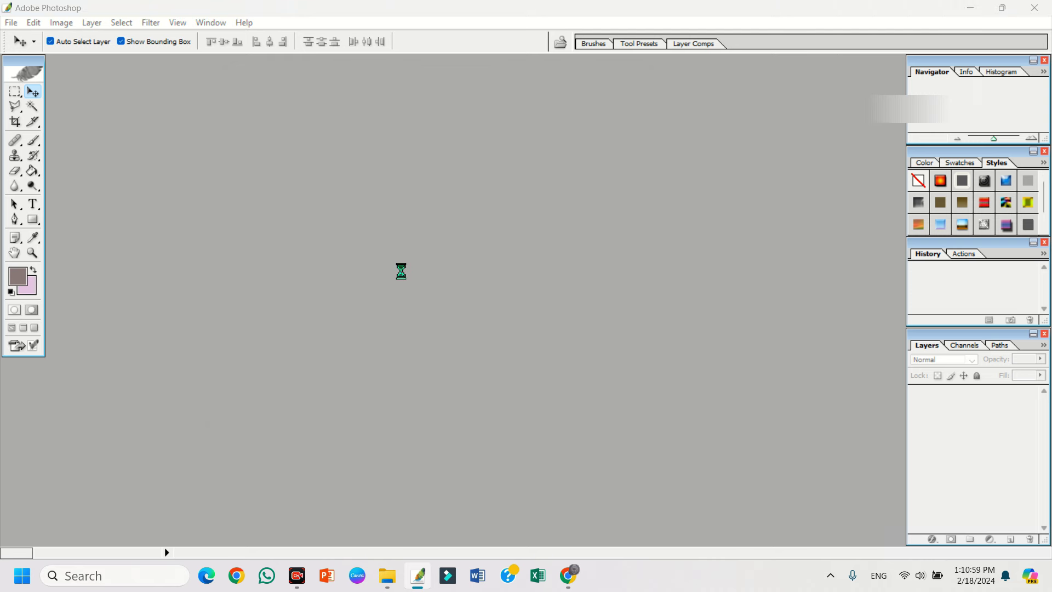
double_click(401, 262)
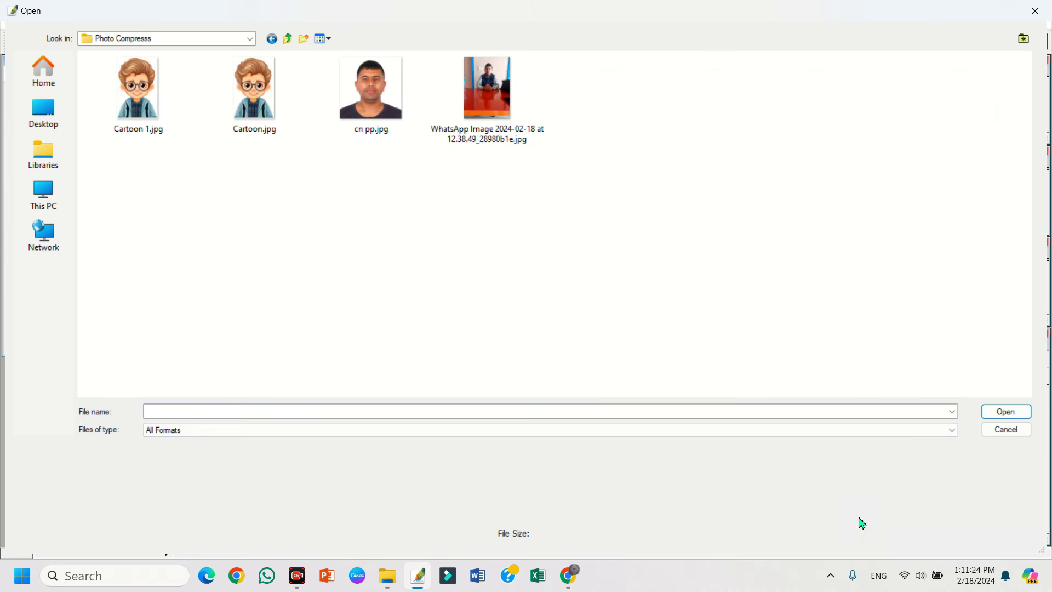
click(268, 107)
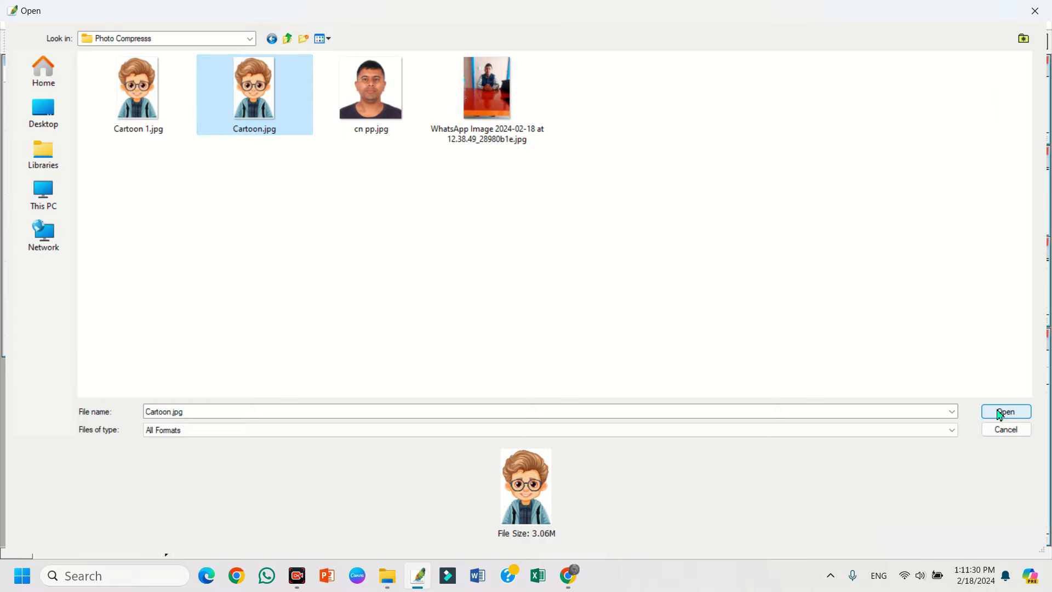
click(1001, 414)
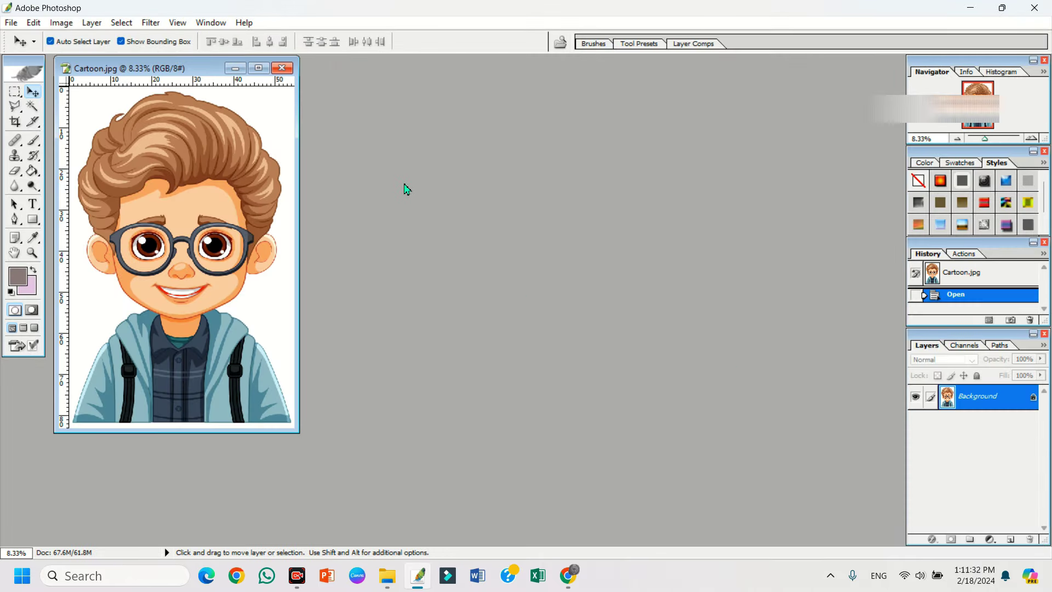
drag(195, 68, 571, 97)
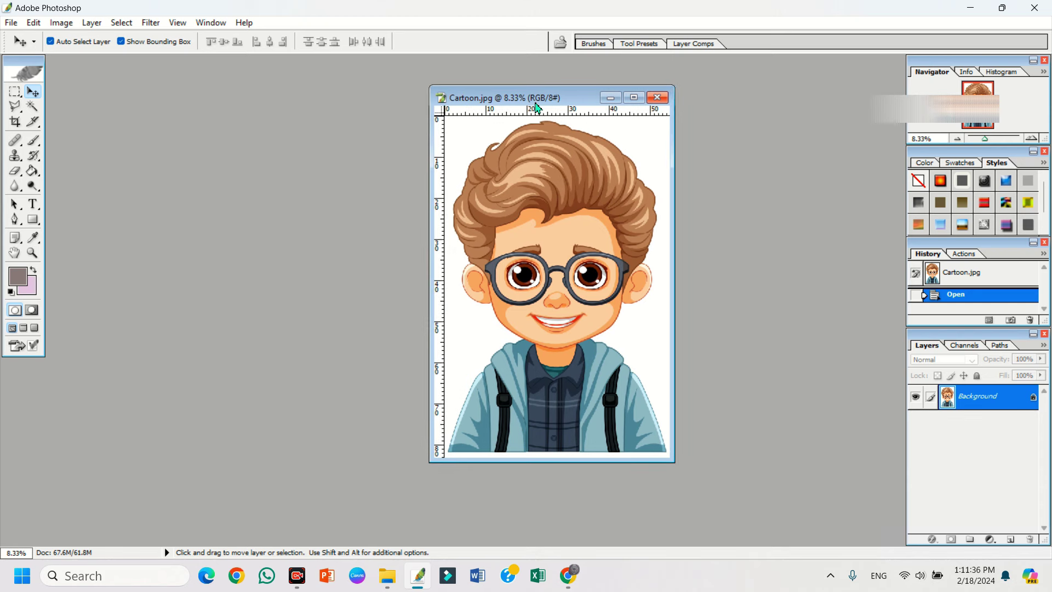
drag(538, 102, 462, 88)
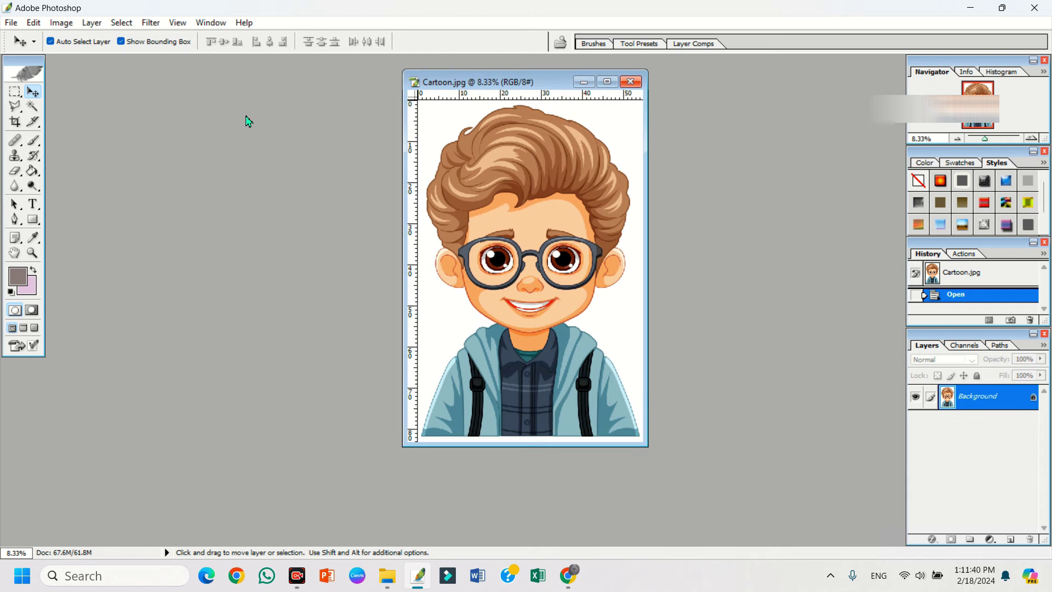
Crop Cartoon.jpg to 1.1 in by 1.3 in at 300 pixels/inch, keeping the full image width from the hair down to the shoulders
click(16, 123)
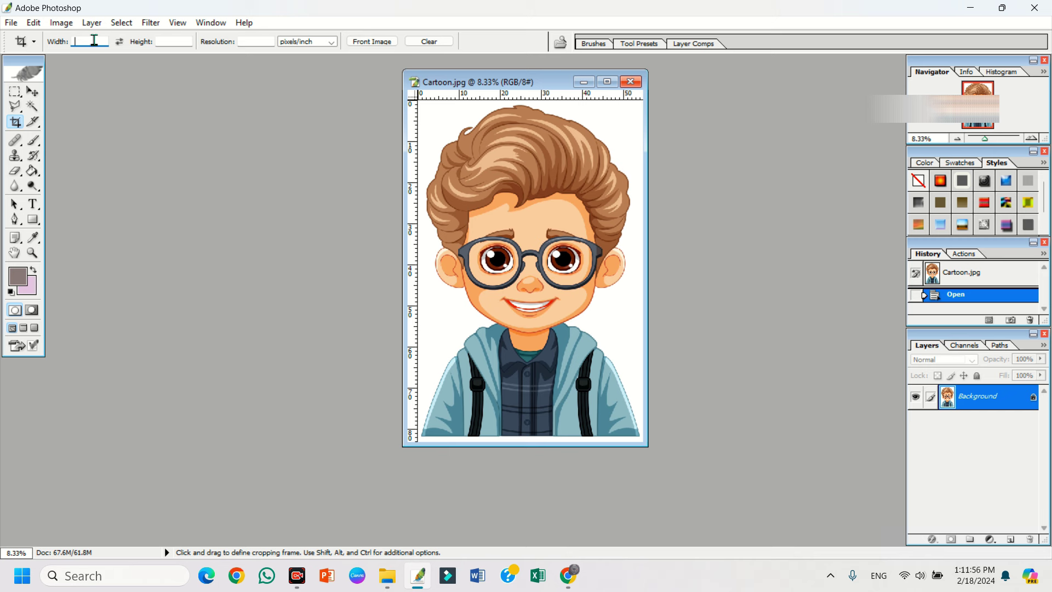
text(.1)
click(170, 42)
click(271, 43)
text(30)
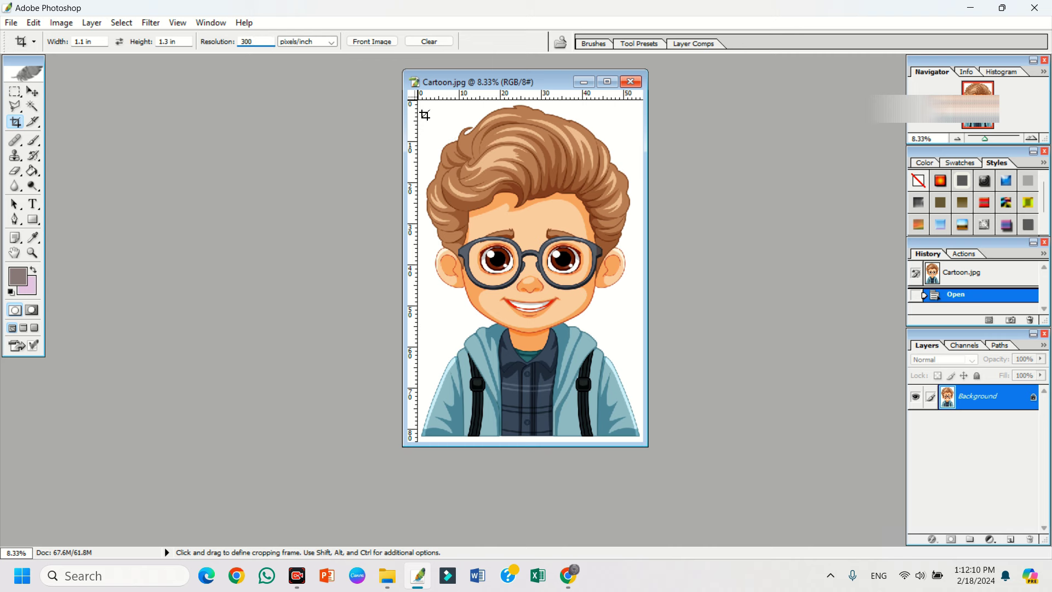
text(0)
drag(420, 105, 644, 381)
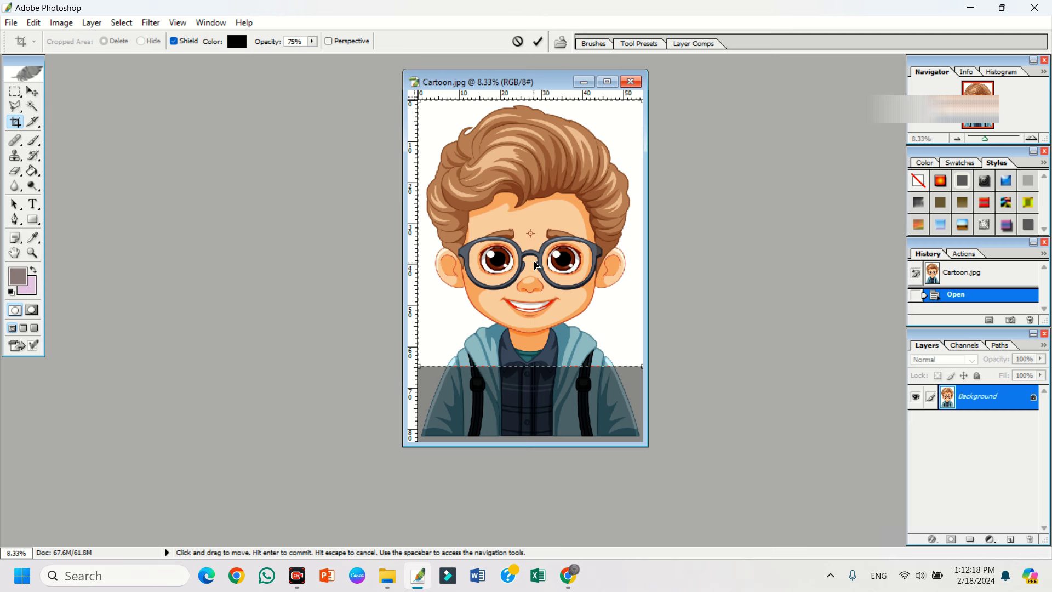
key(Return)
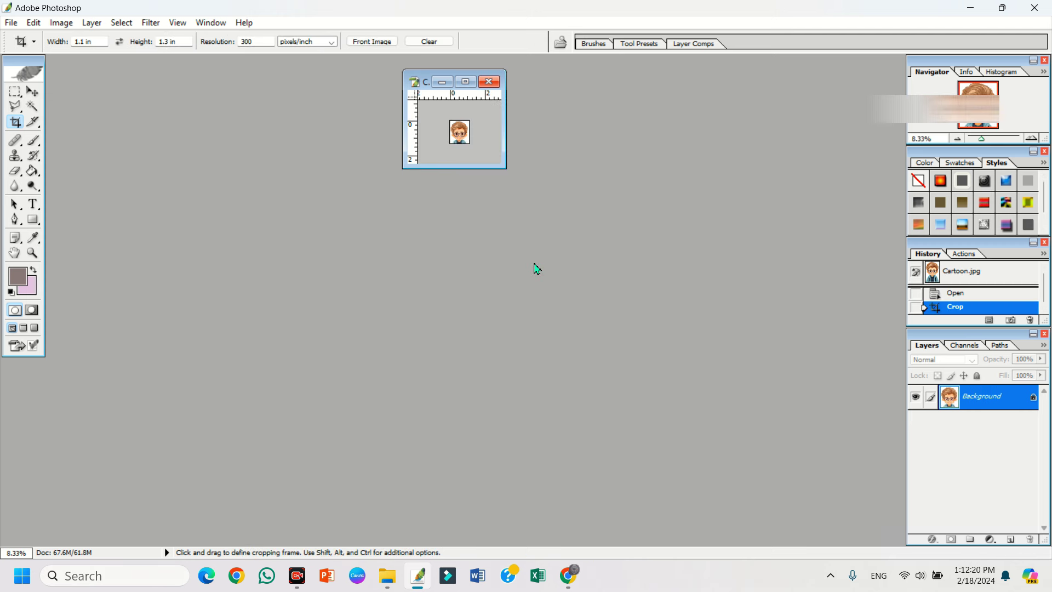
Maximize the cropped image's window and enlarge the picture to inspect the crop
click(465, 82)
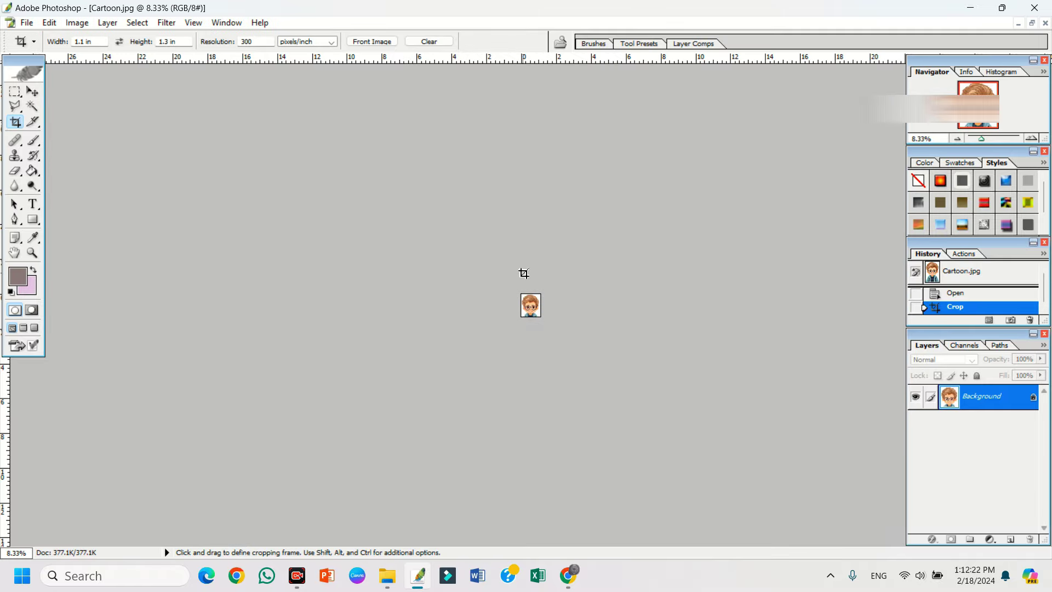
scroll(525, 275, up, 2)
scroll(525, 276, up, 10)
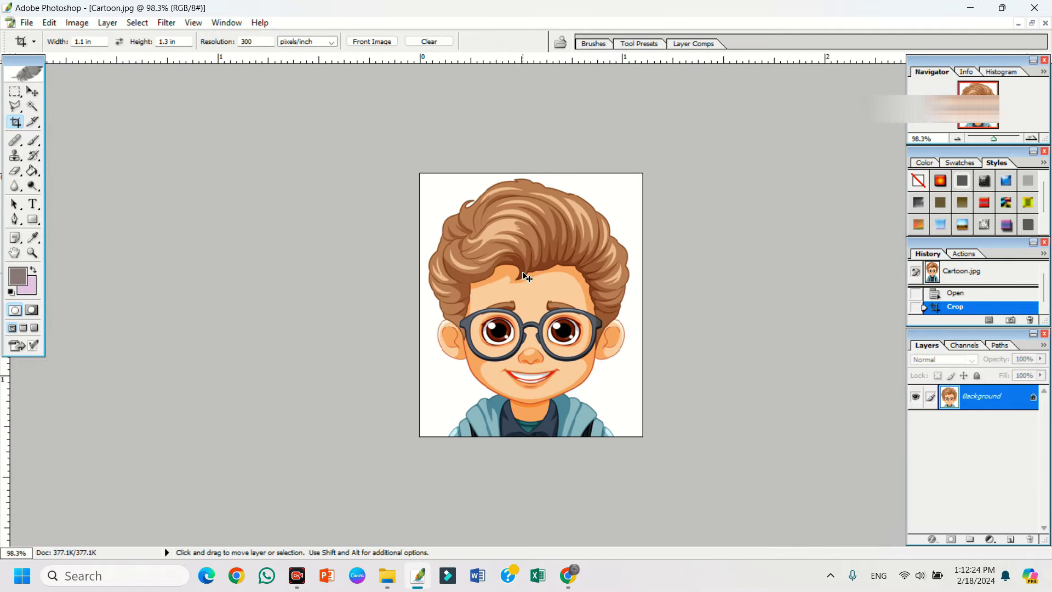
scroll(525, 276, down, 1)
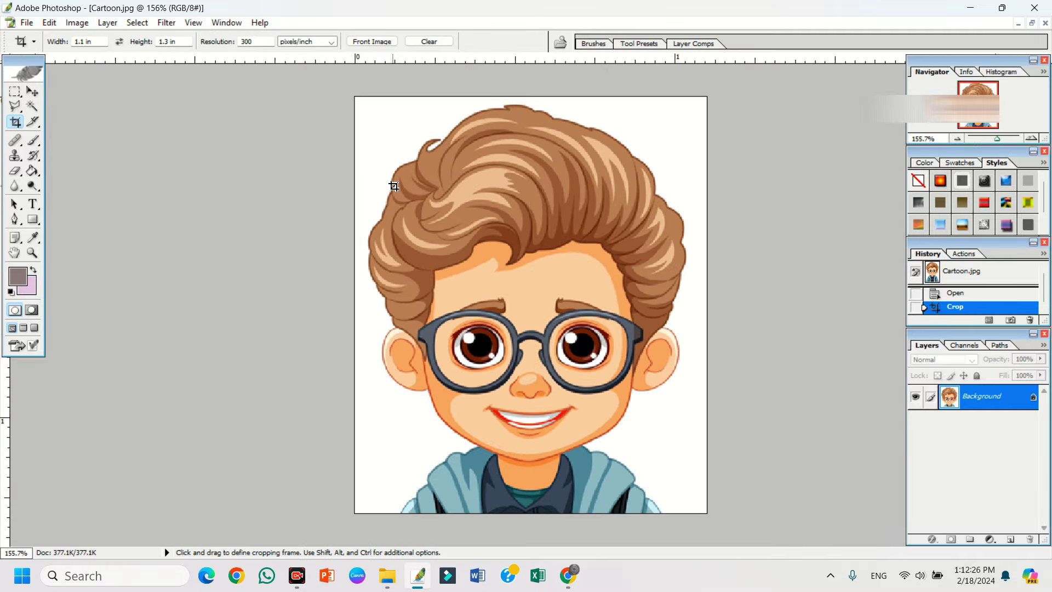
Select the whole canvas and add a 16 px centred stroke in red (FB0415) as a border
right_click(400, 148)
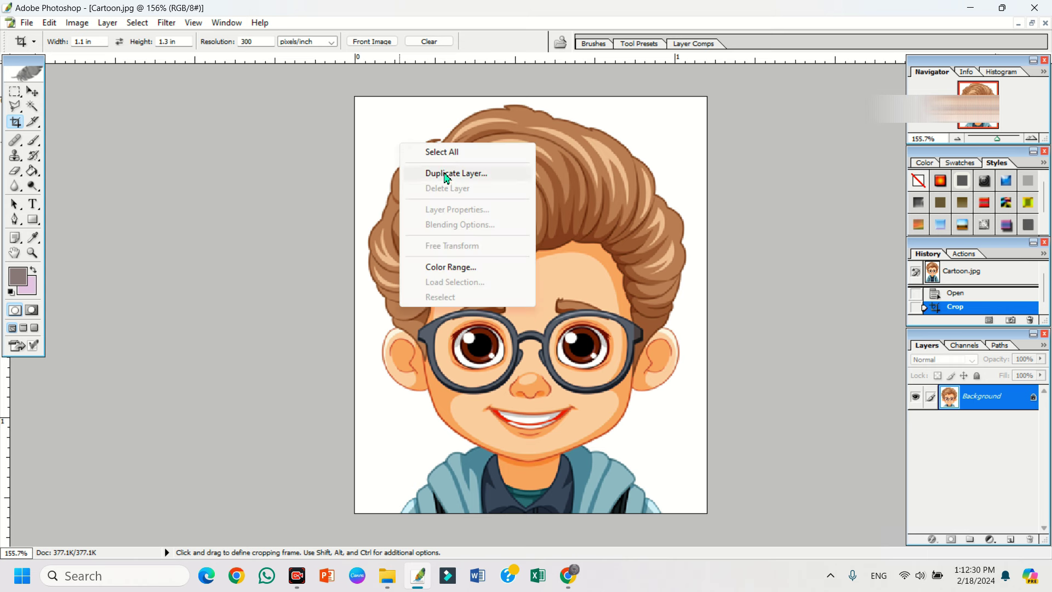
click(384, 178)
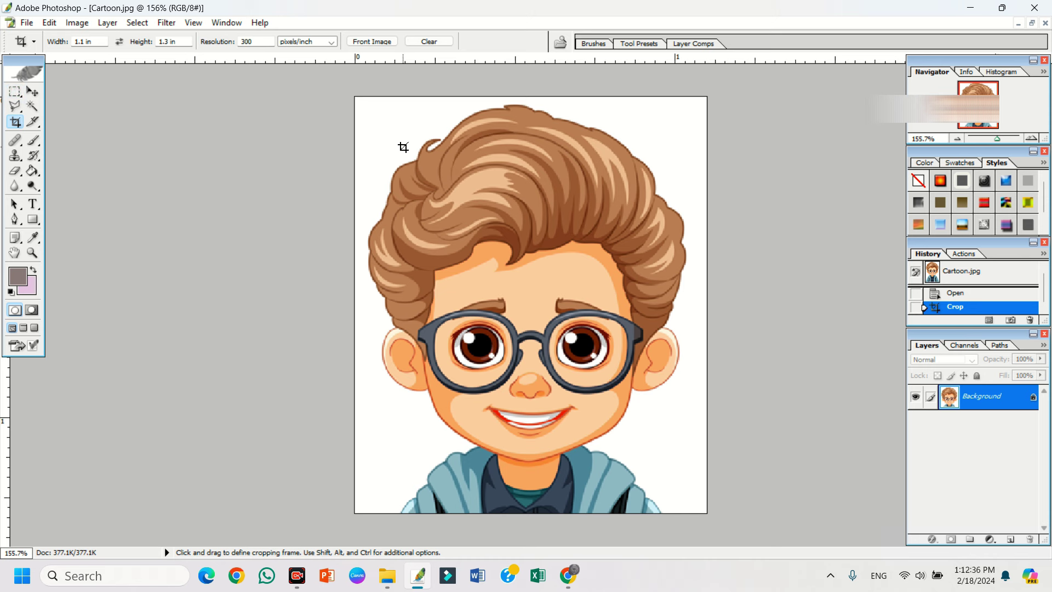
key(ctrl)
key(ctrl+a)
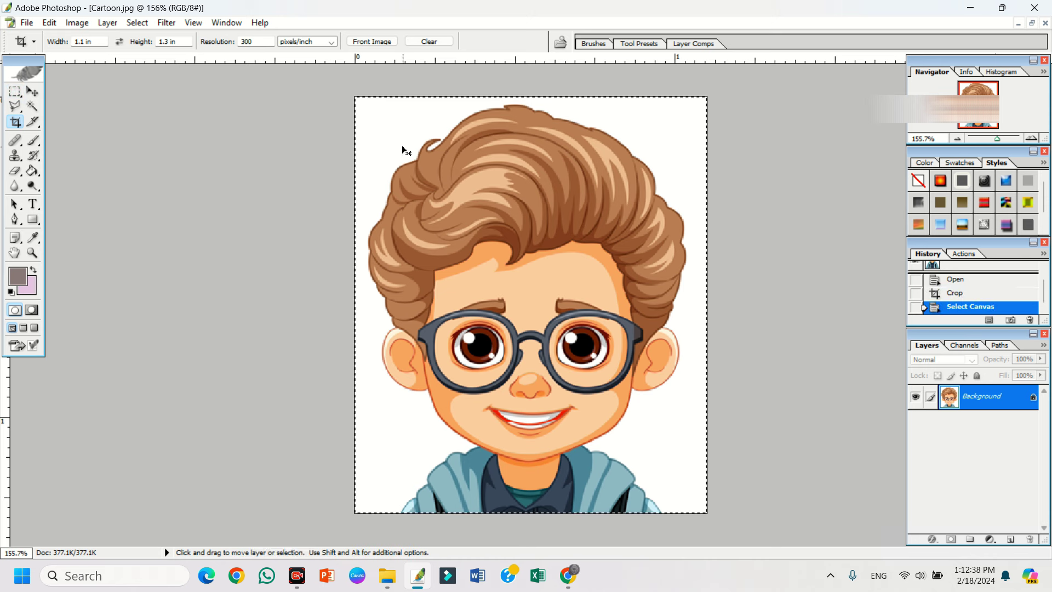
right_click(402, 146)
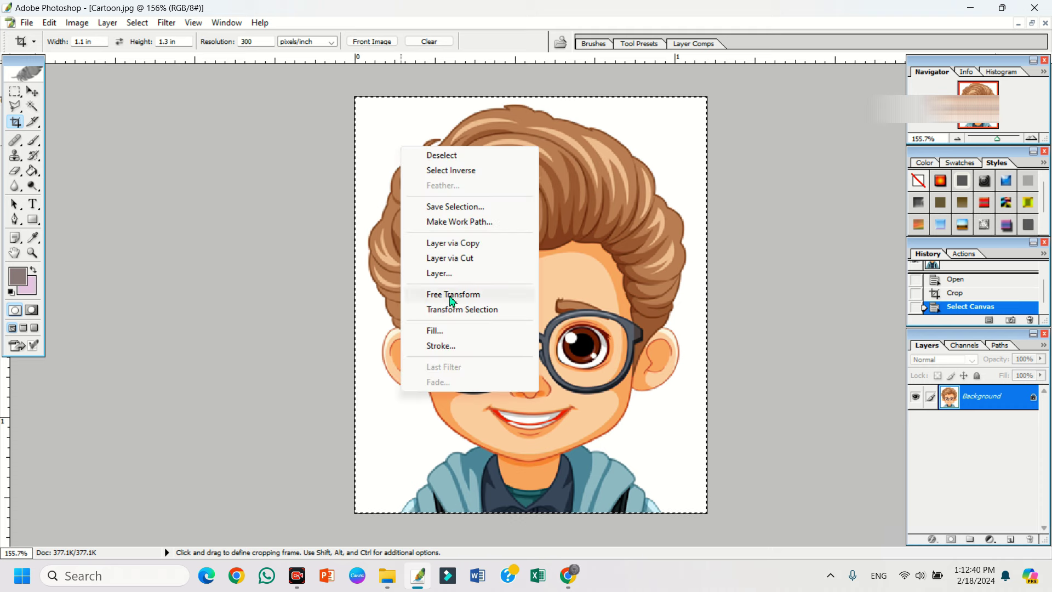
click(445, 346)
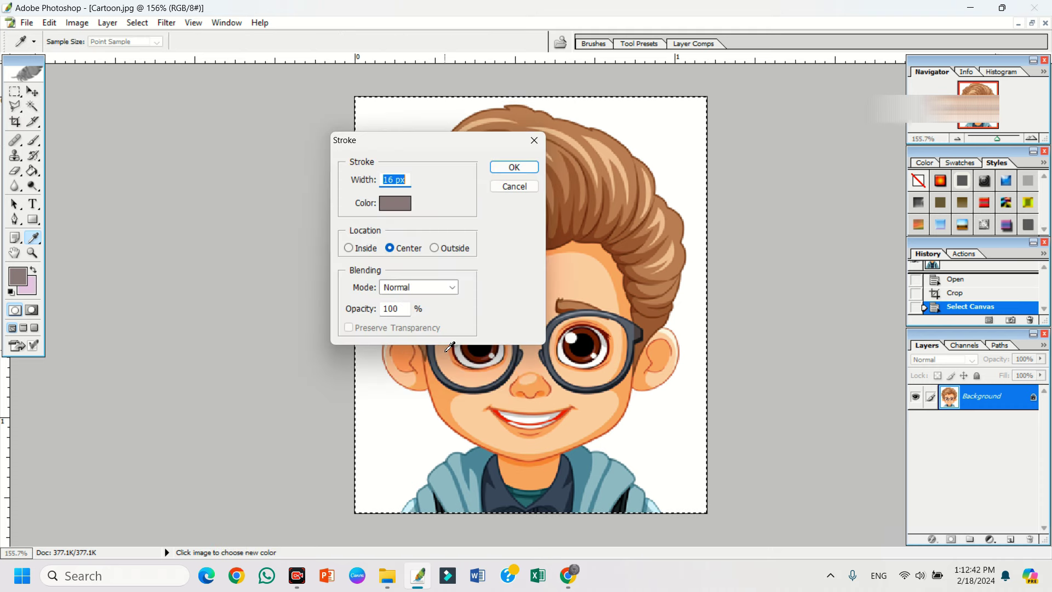
click(395, 210)
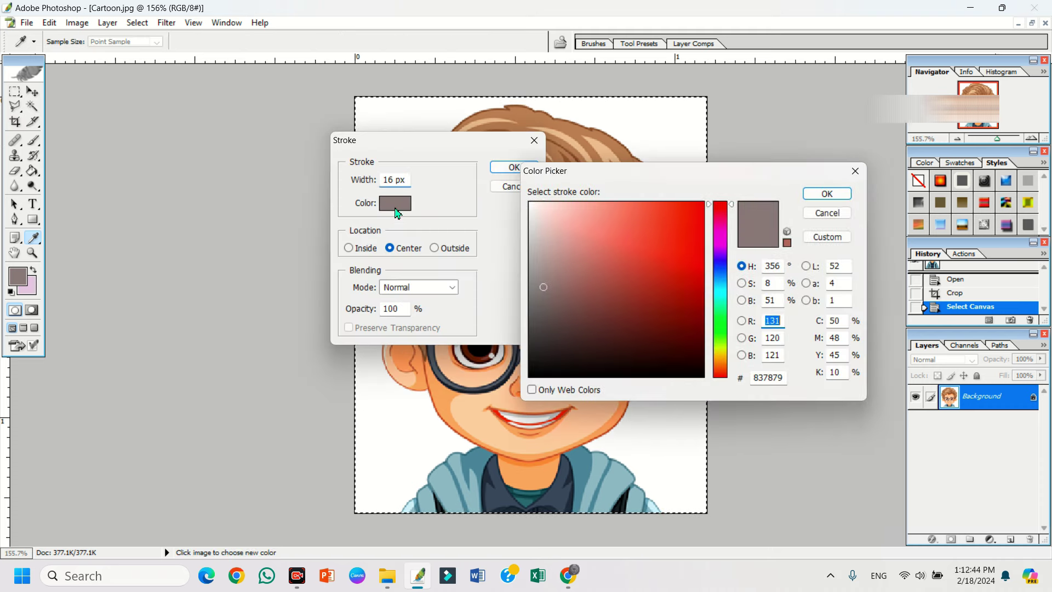
click(702, 206)
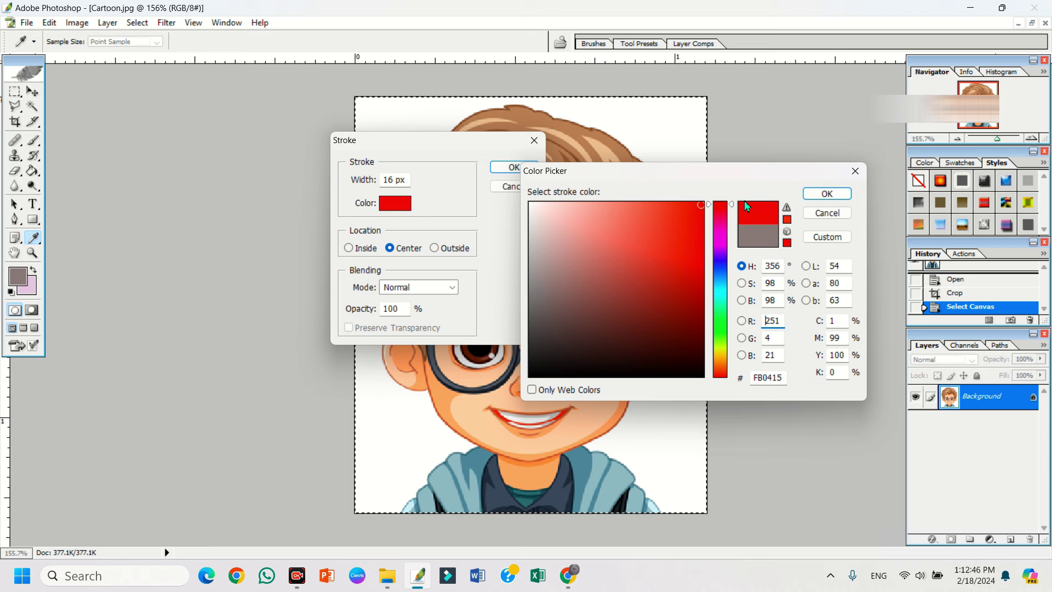
click(828, 194)
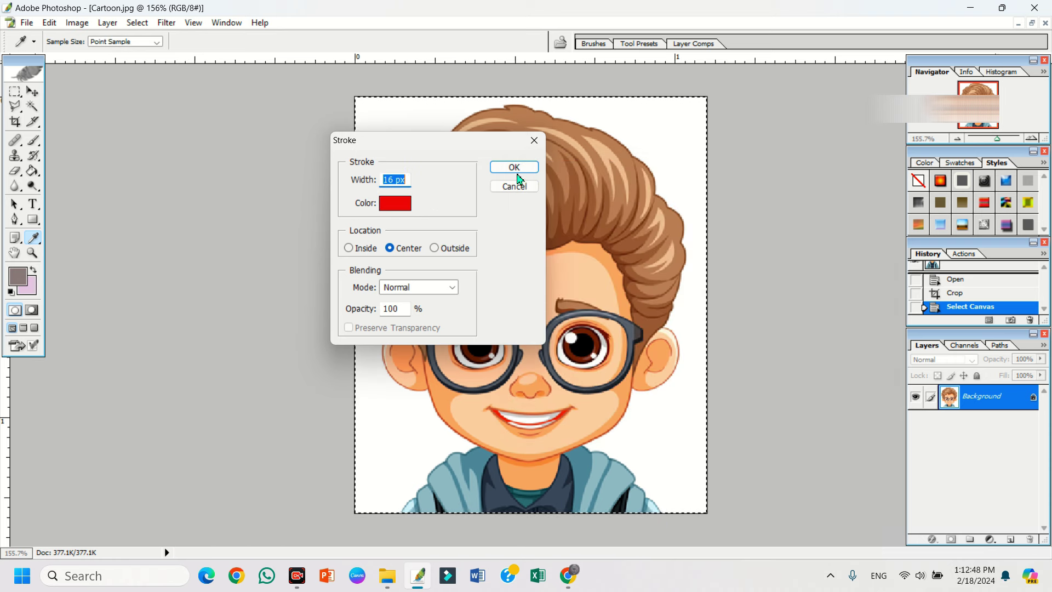
click(514, 167)
key(c)
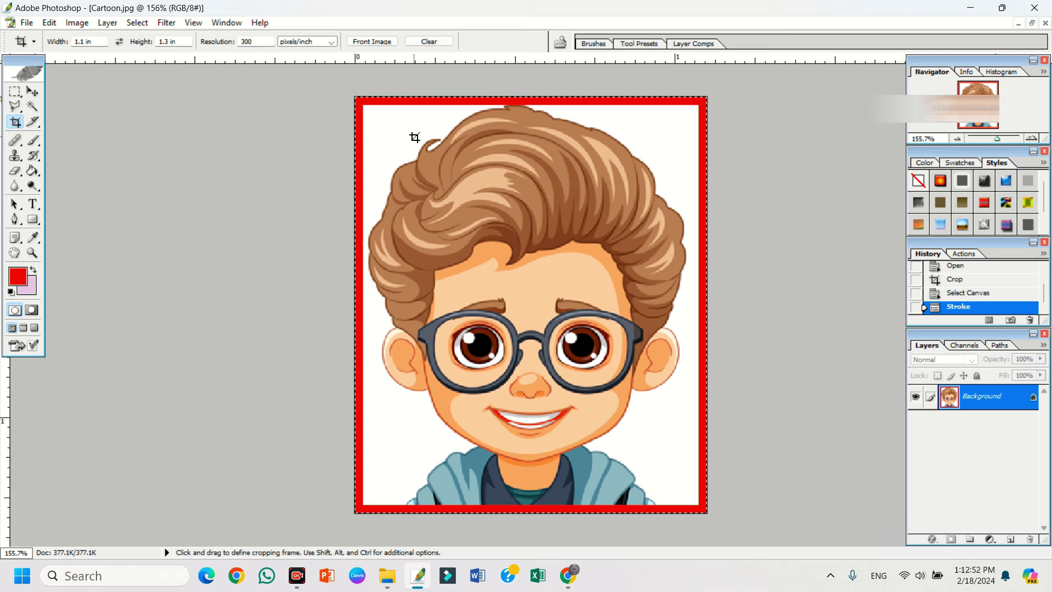
Deselect the canvas and save Cartoon.jpg as a progressive JPEG at maximum quality 12
key(ctrl)
scroll(414, 140, down, 5)
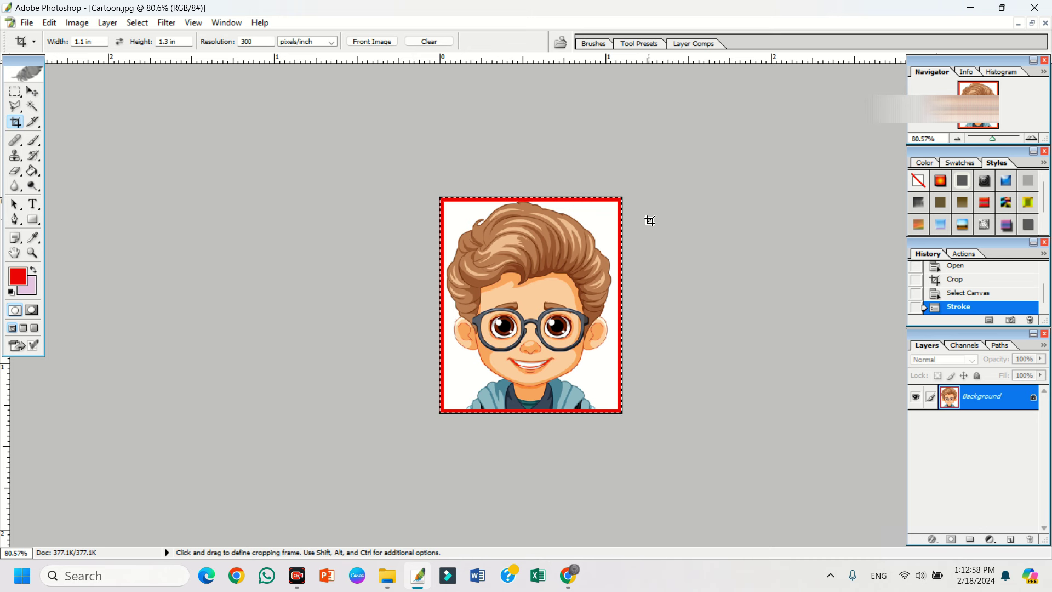
key(ctrl+d)
key(ctrl)
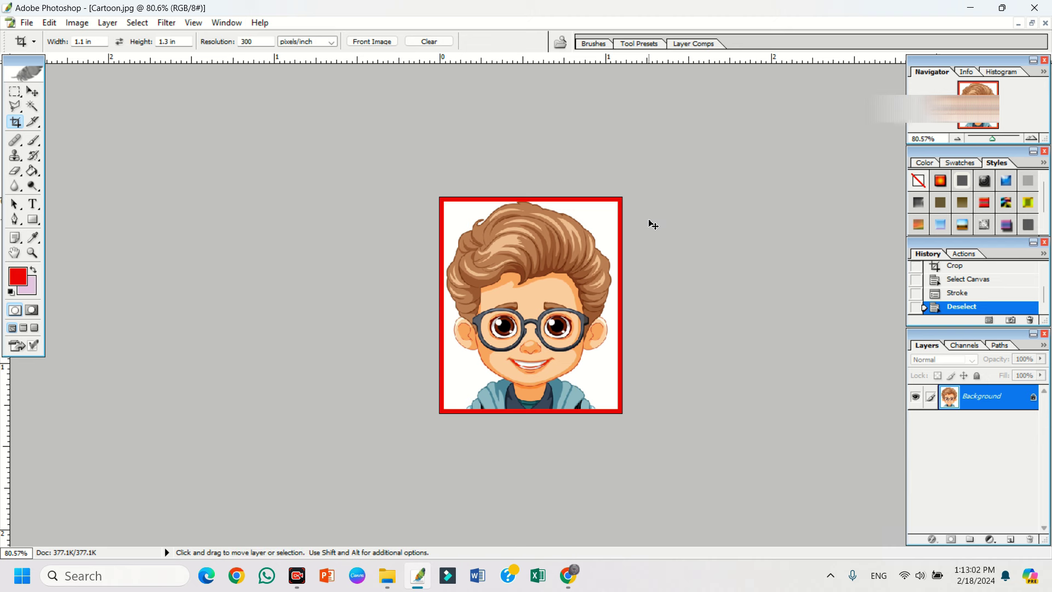
key(ctrl+s)
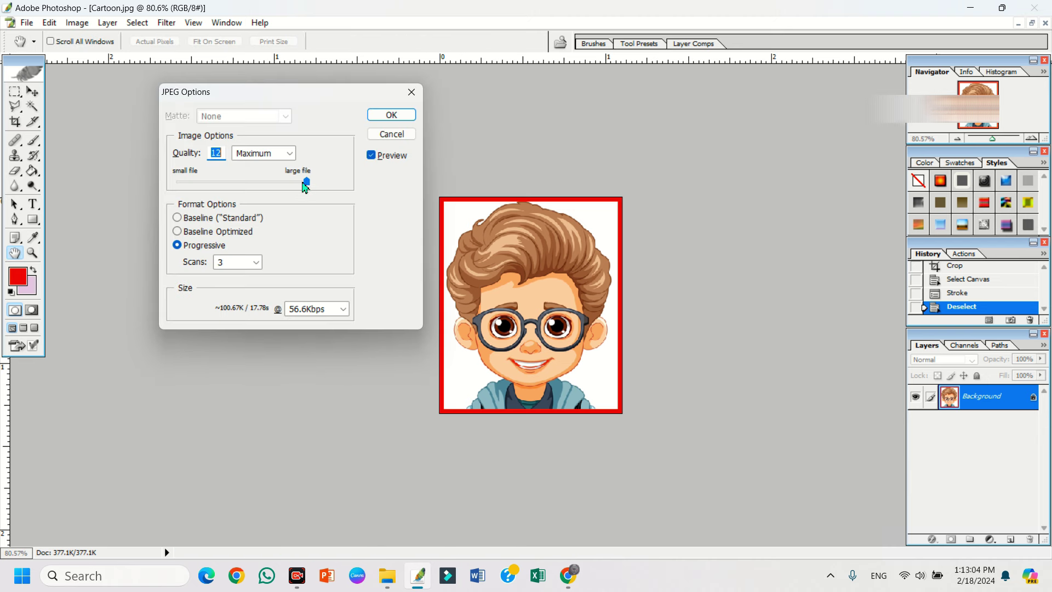
click(392, 115)
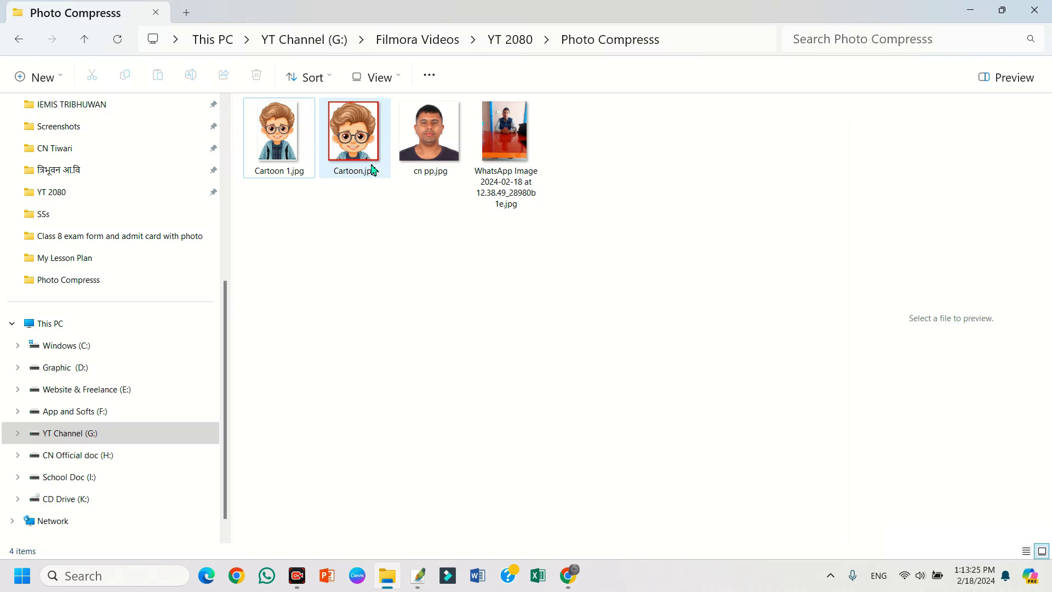
View the saved Cartoon.jpg enlarged from the Photo Compresss folder, and close both the image viewer and the folder window
double_click(363, 150)
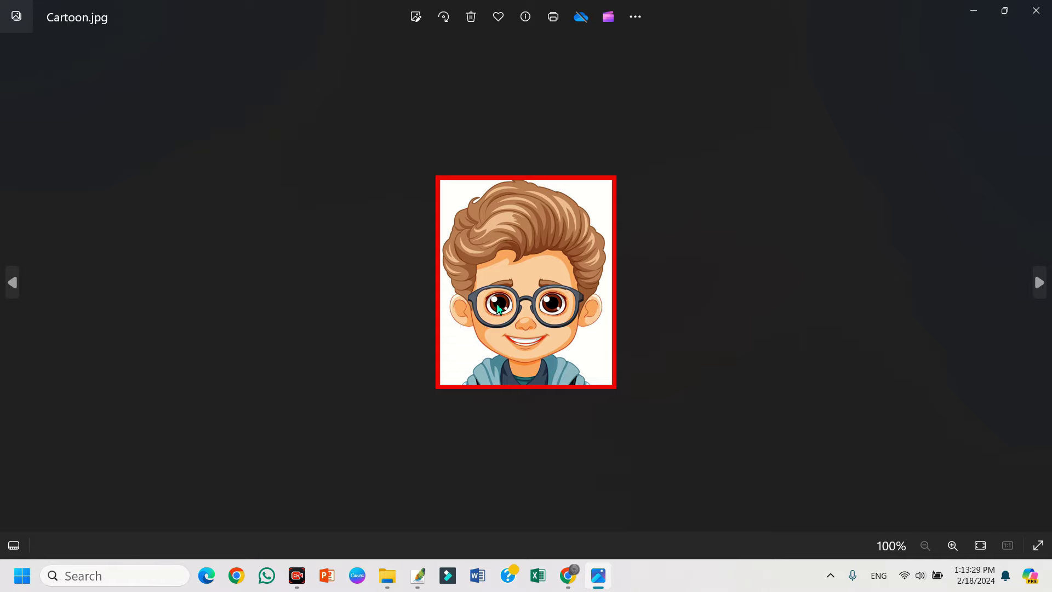
scroll(499, 310, up, 5)
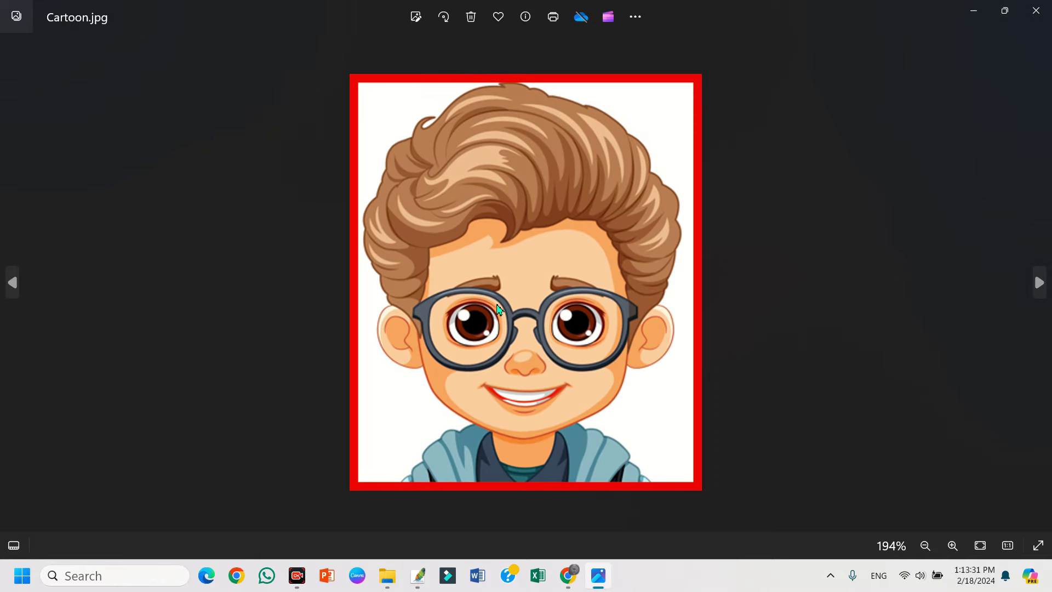
scroll(665, 236, down, 4)
click(1036, 11)
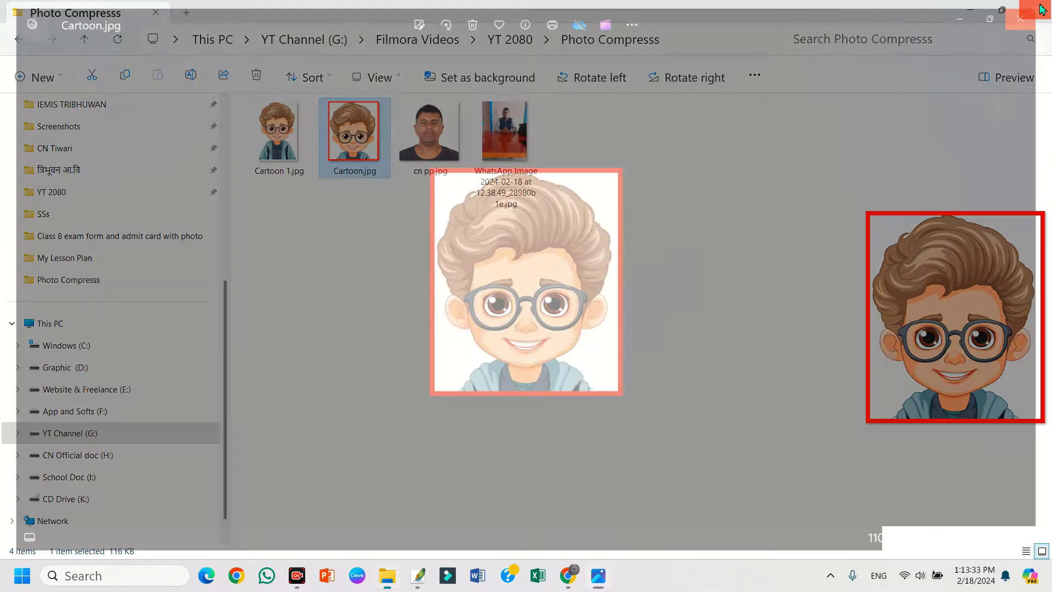
click(1035, 10)
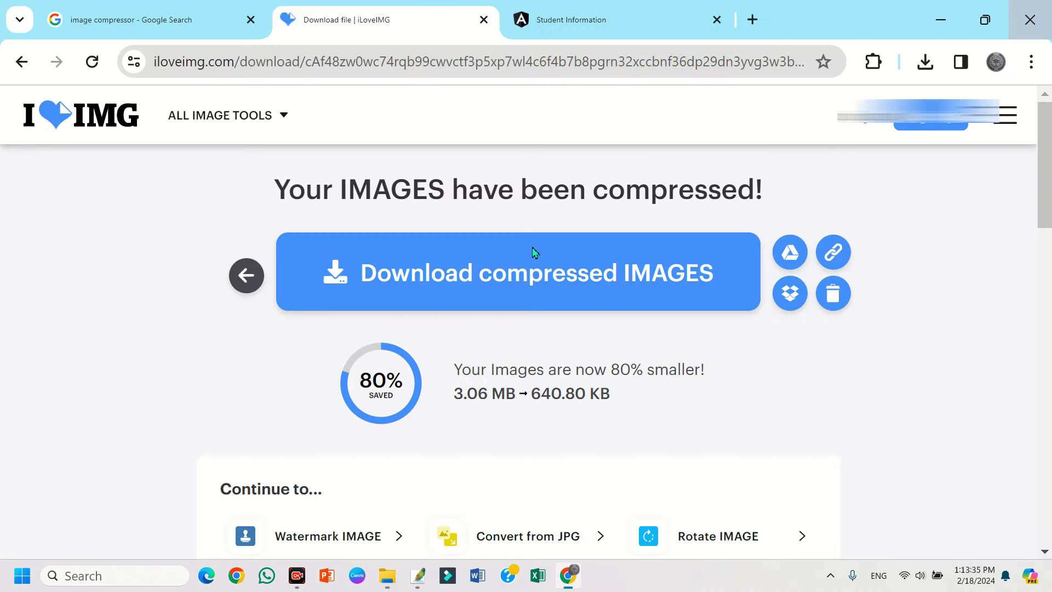
Switch to the IEMIS Student Information page in the browser and open the first student's record for editing at its photo upload field
click(625, 15)
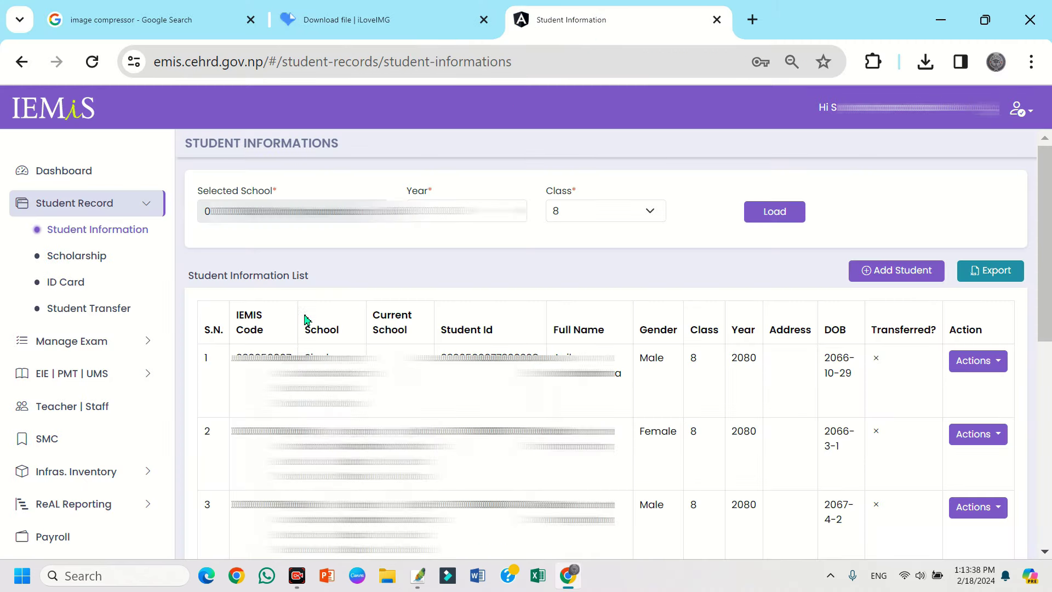
click(968, 363)
click(905, 411)
scroll(556, 378, down, 3)
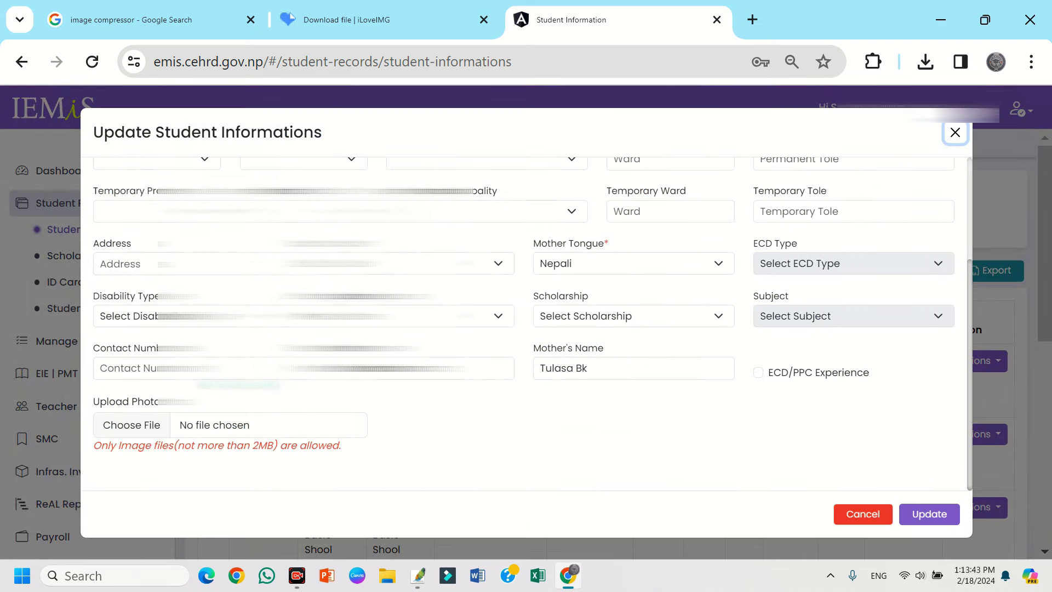
Attach Cartoon.jpg from the Photo Compresss folder as the student's photo and update the record
click(123, 432)
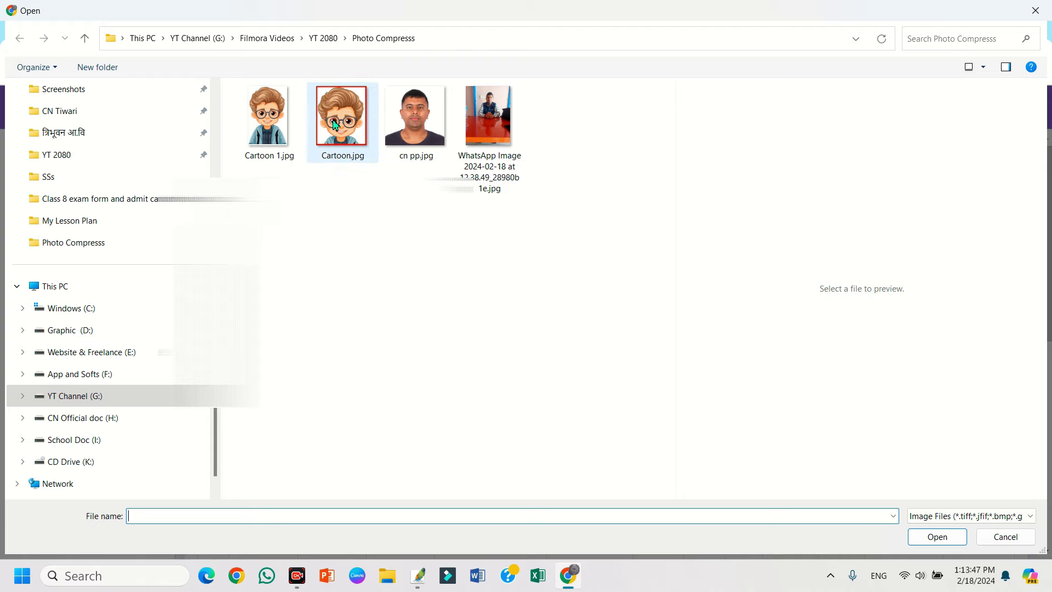
click(335, 125)
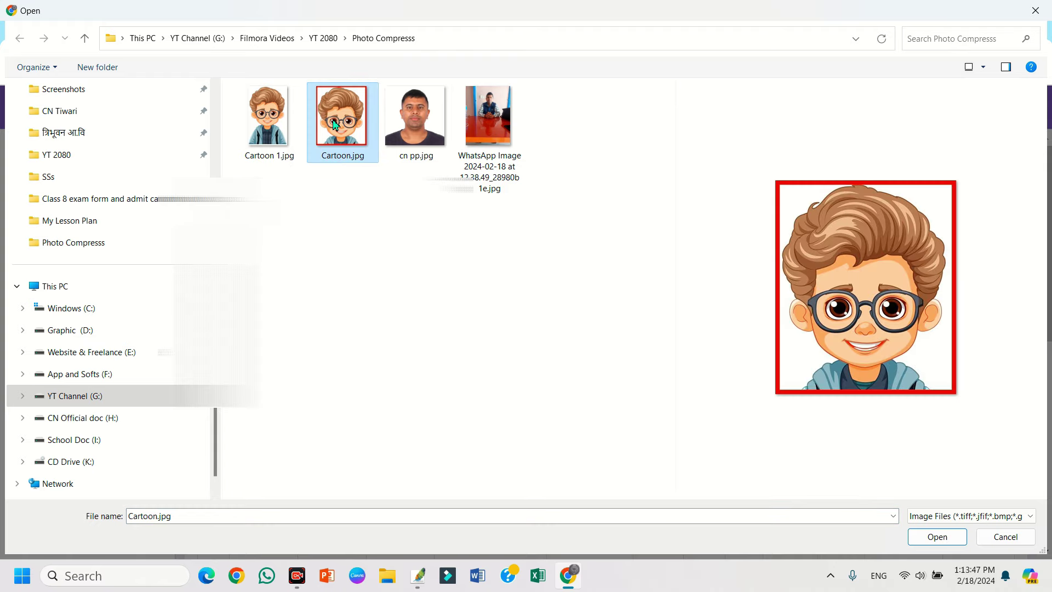
click(926, 539)
scroll(412, 360, down, 2)
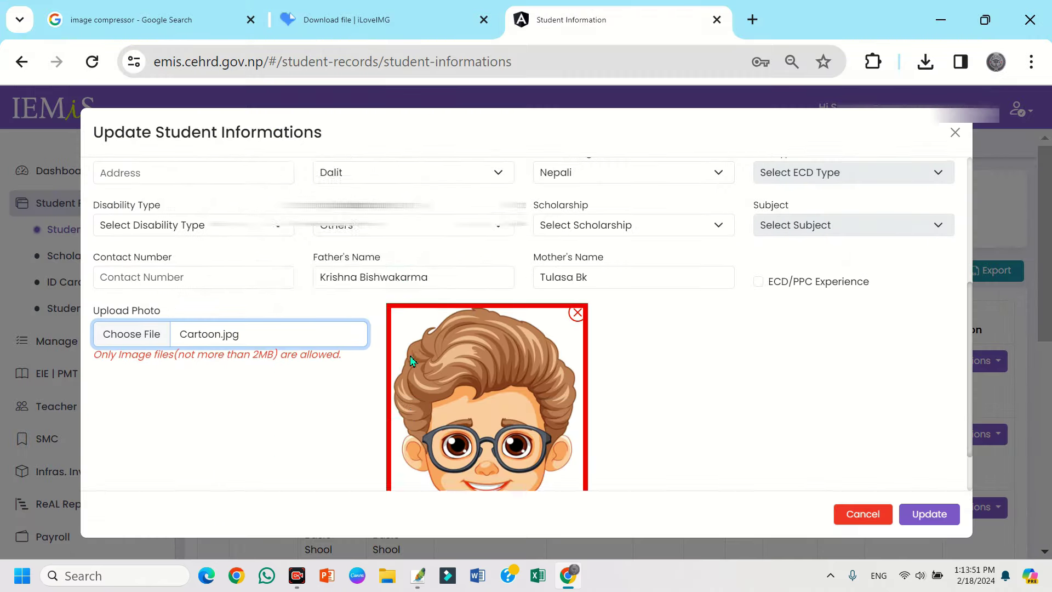
scroll(412, 360, down, 1)
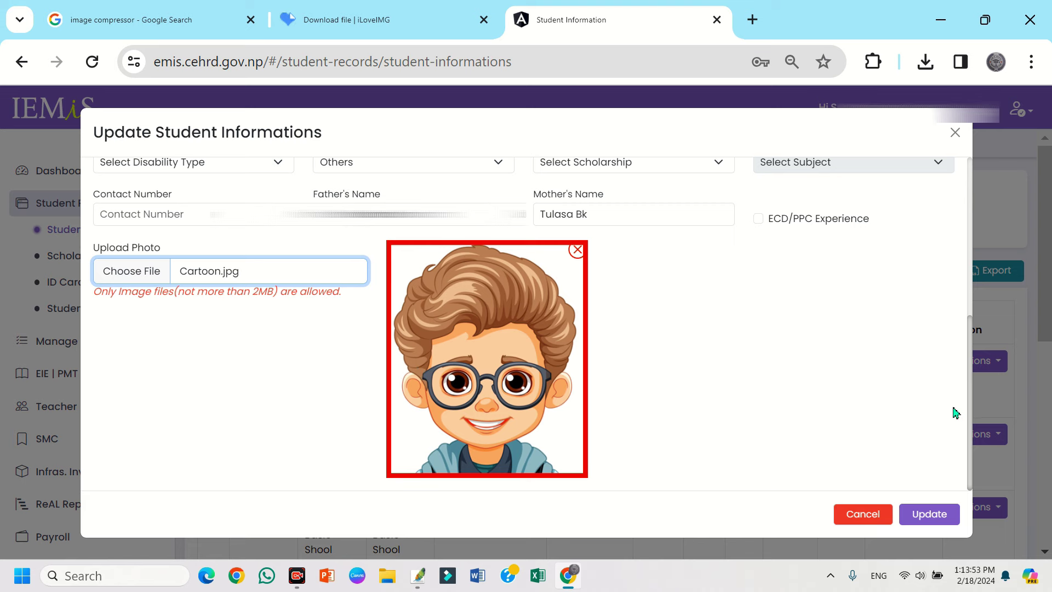
click(941, 517)
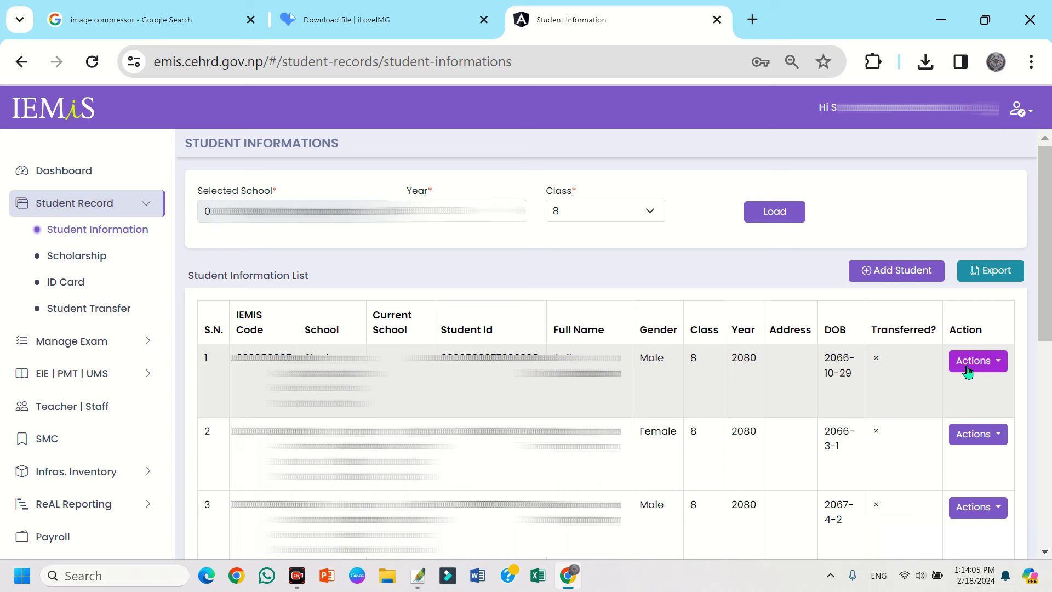
View the first student's details to check the uploaded photo, and return to the student list
click(968, 373)
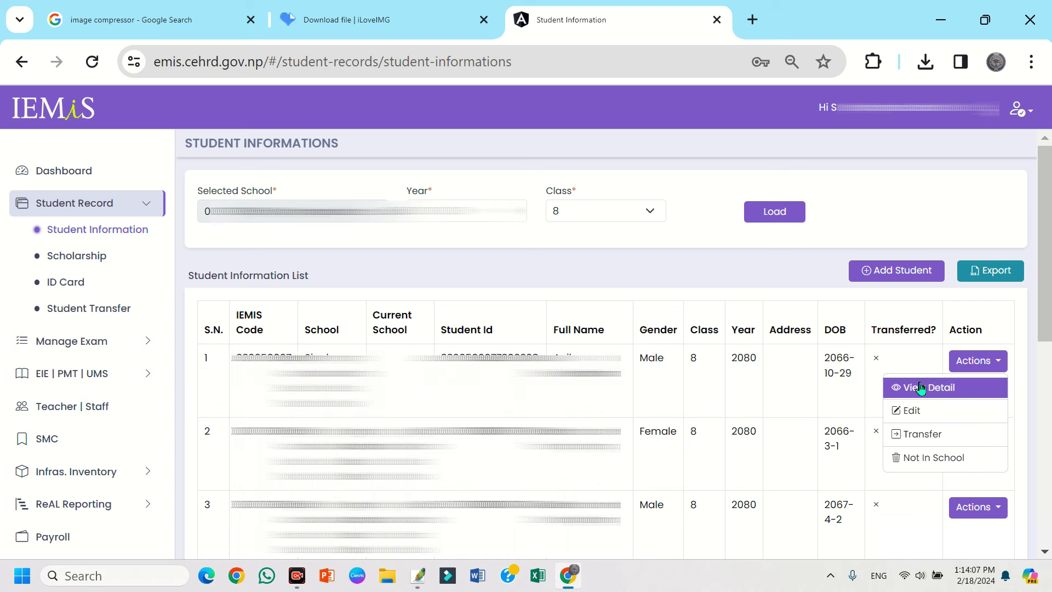
click(920, 387)
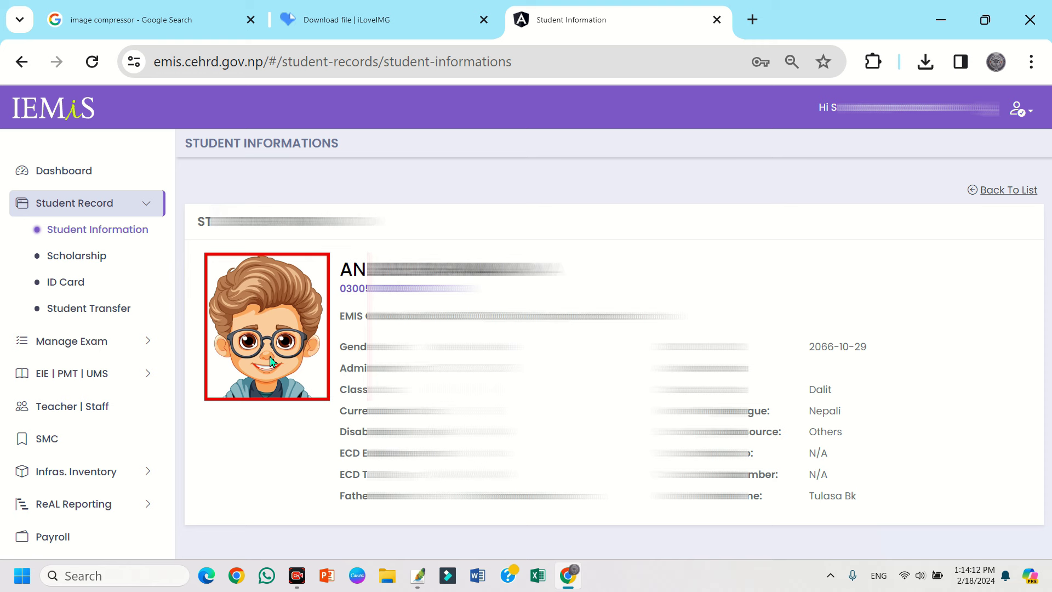
click(1008, 191)
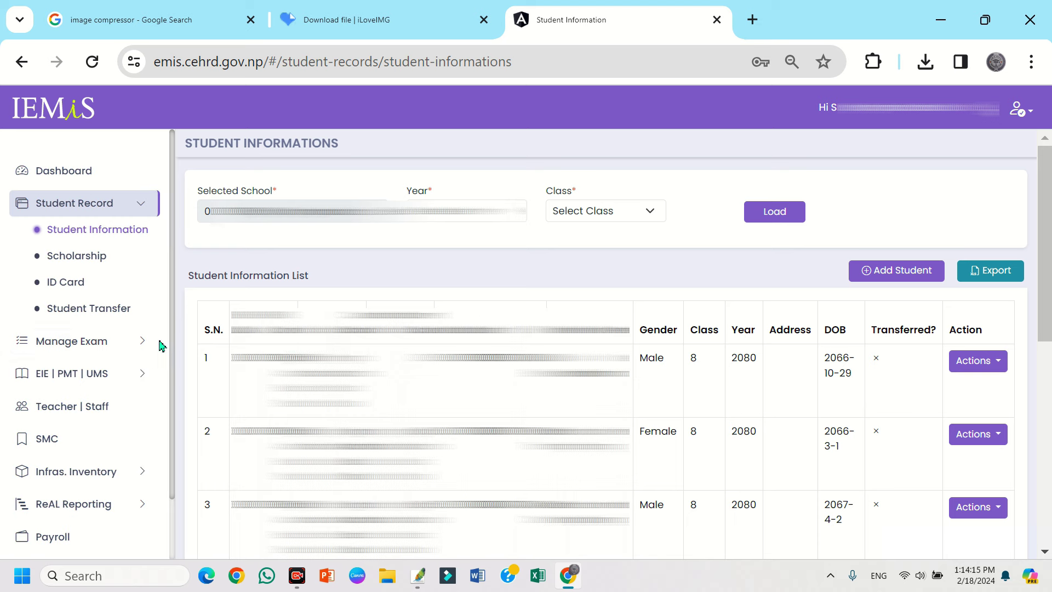
Load the exam application forms for year 2080, class 8, and view the photo on the first student's form before closing it
click(86, 344)
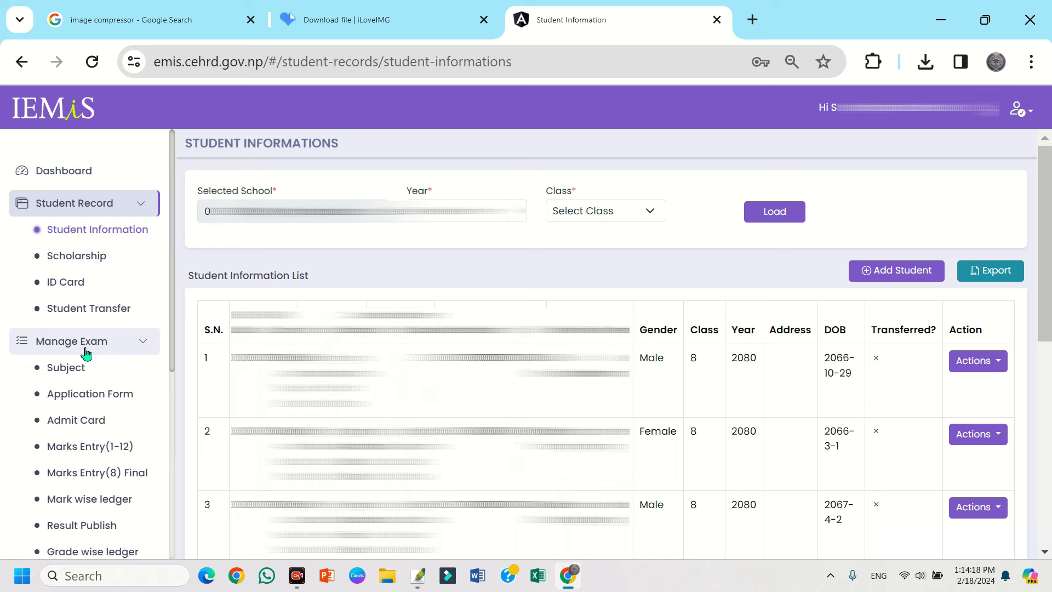
click(77, 401)
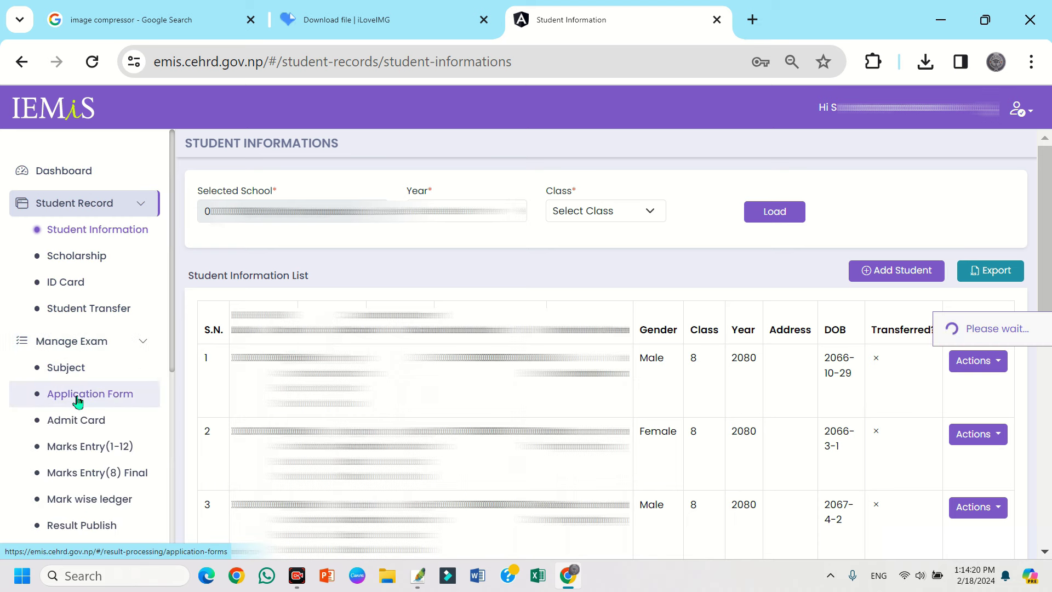
click(463, 216)
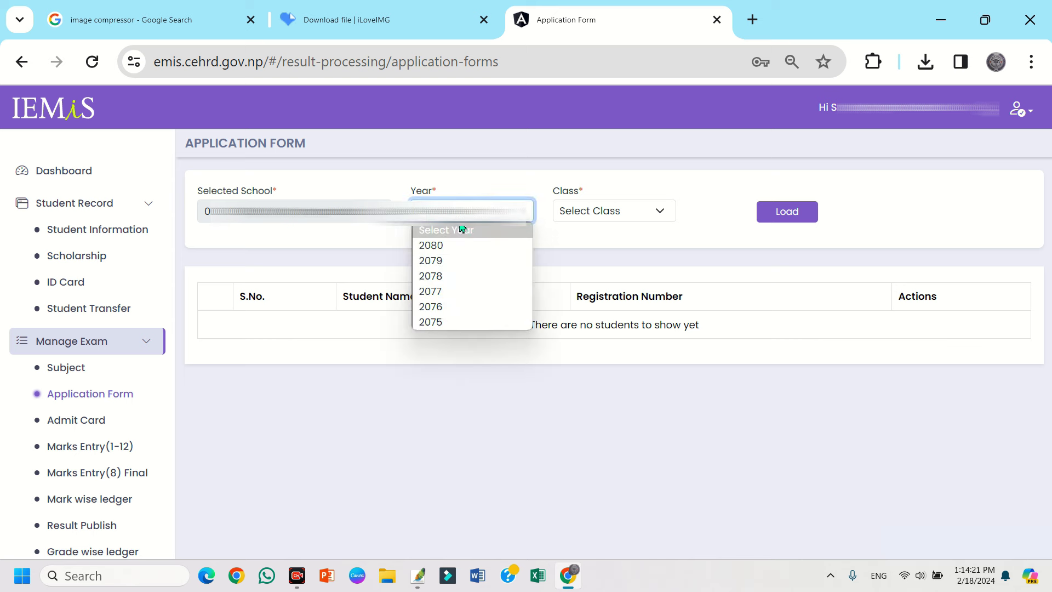
click(450, 247)
click(609, 212)
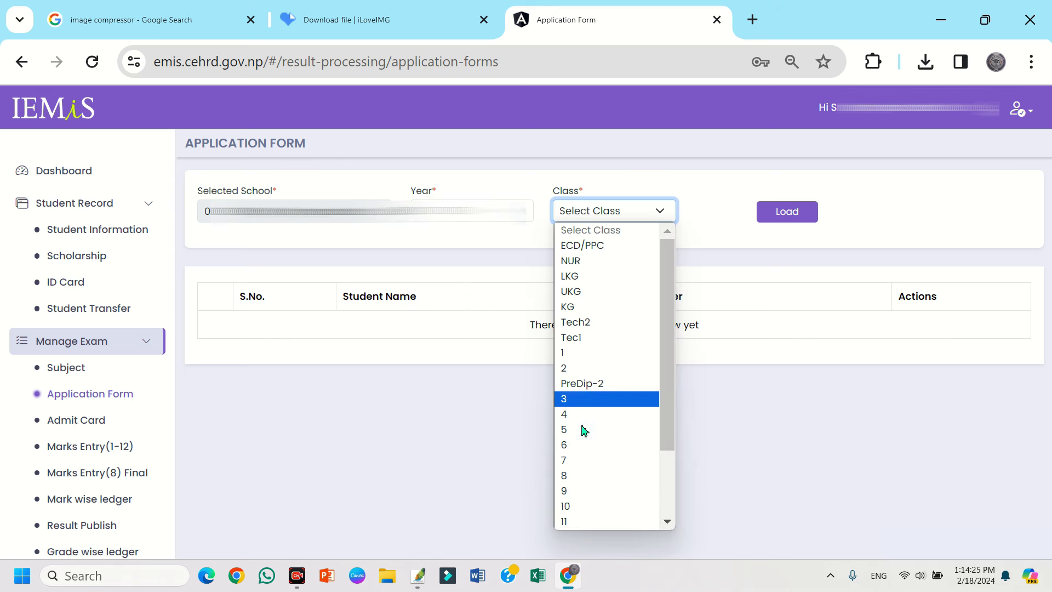
click(580, 475)
click(783, 219)
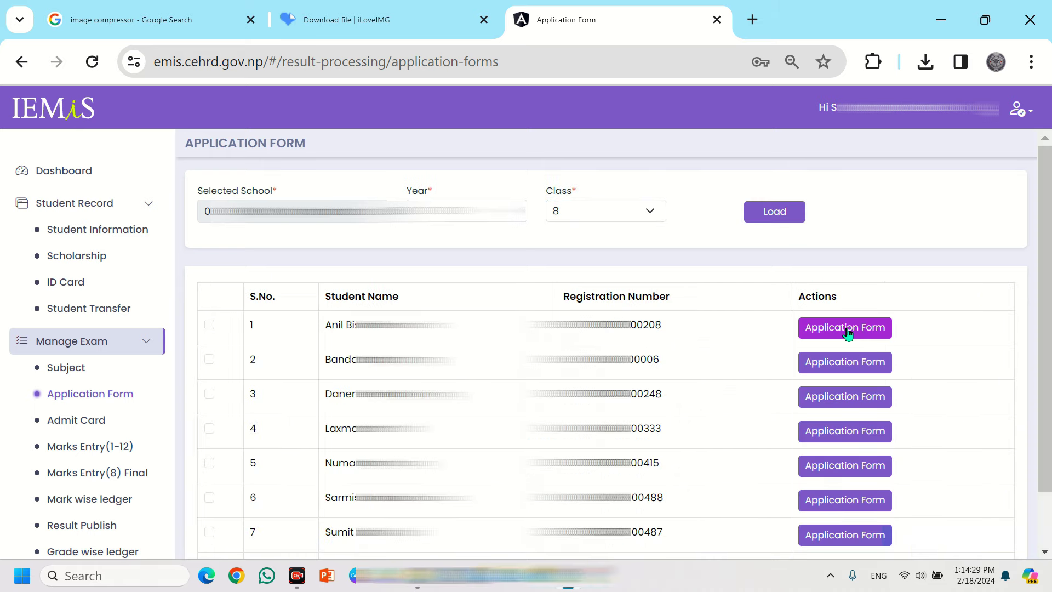
click(847, 332)
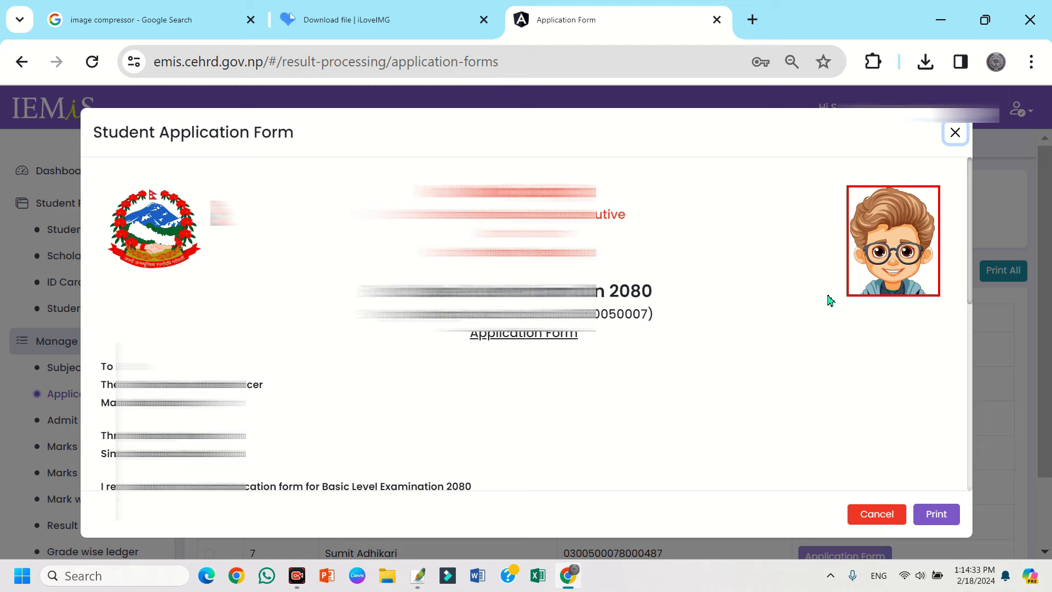
click(879, 517)
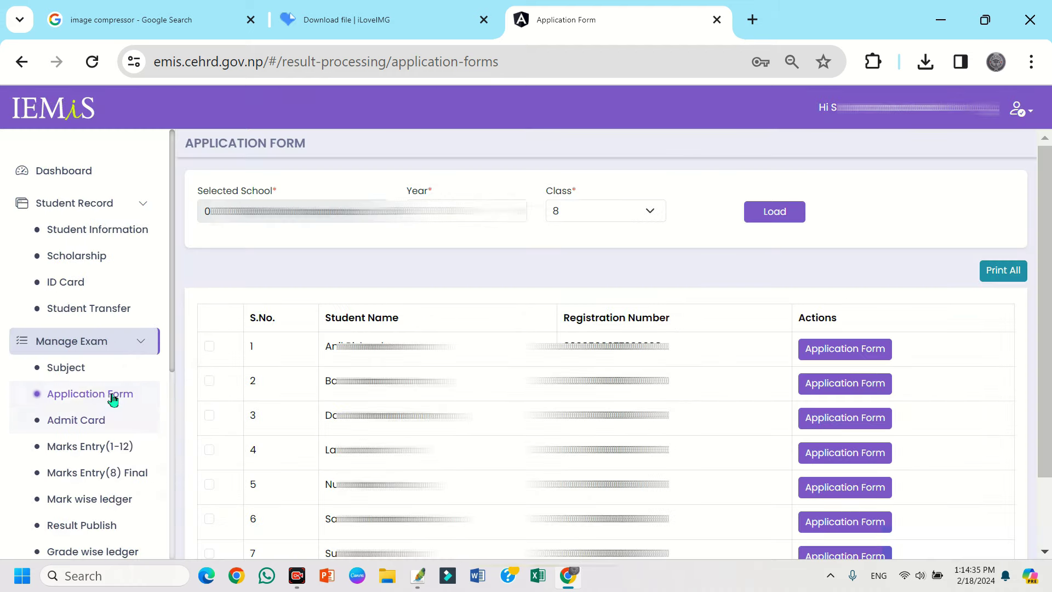
Load the exam admit card list for year 2080, class 8
click(78, 421)
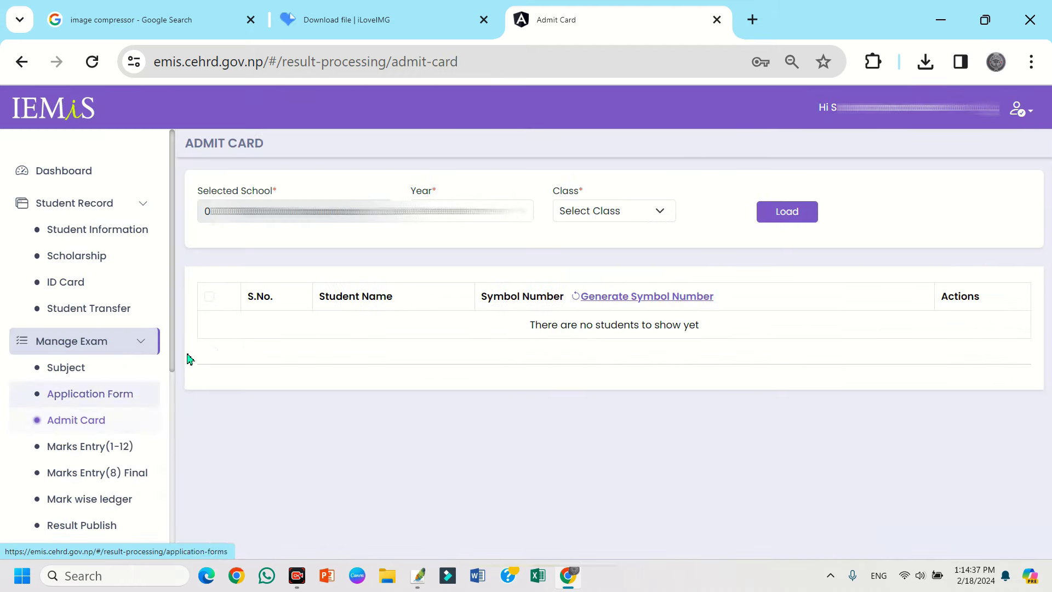
click(439, 212)
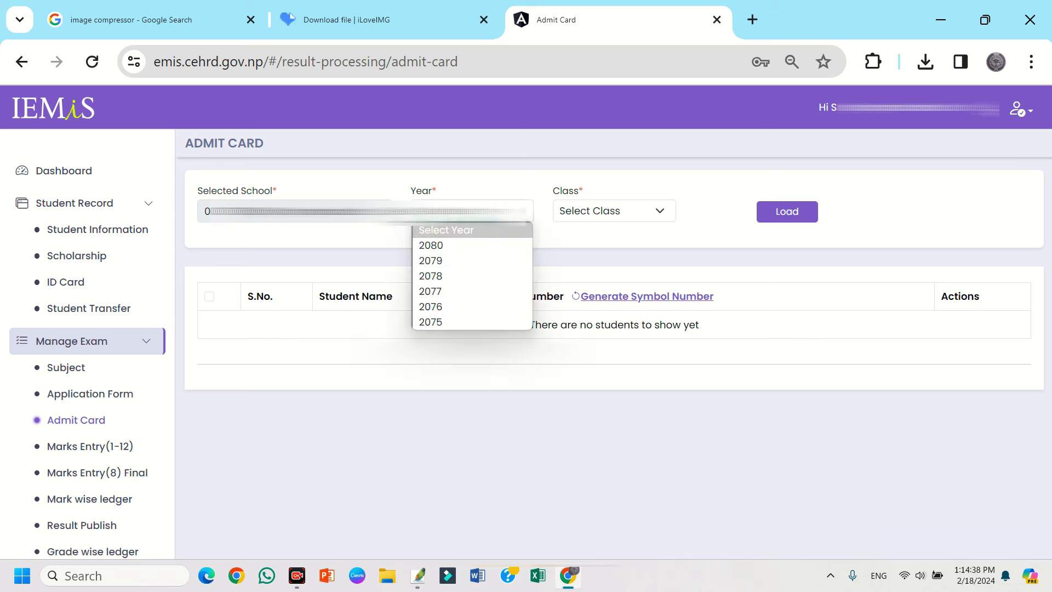
click(438, 246)
click(612, 212)
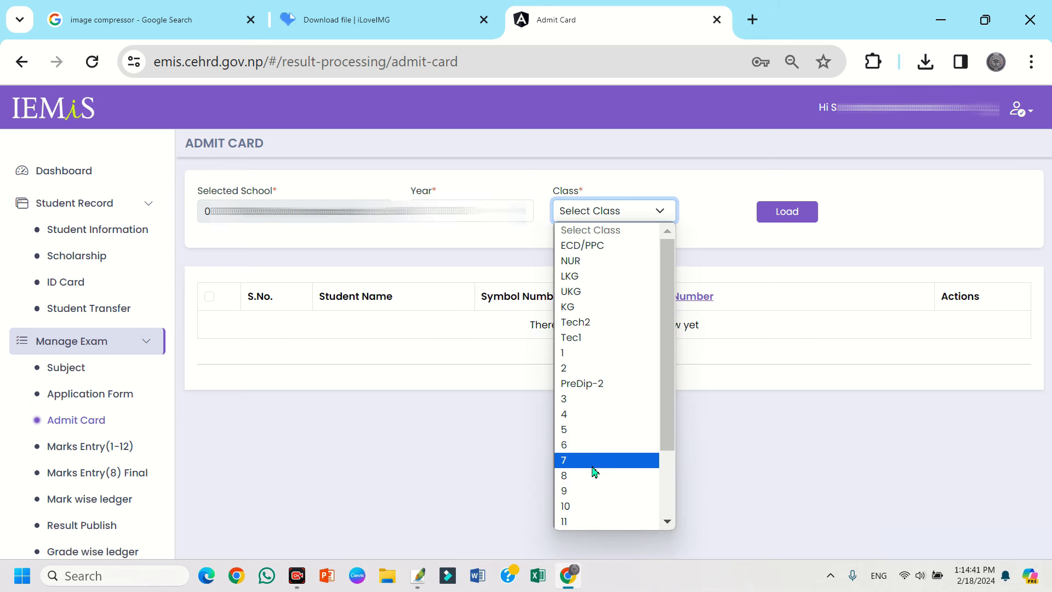
click(576, 475)
click(777, 211)
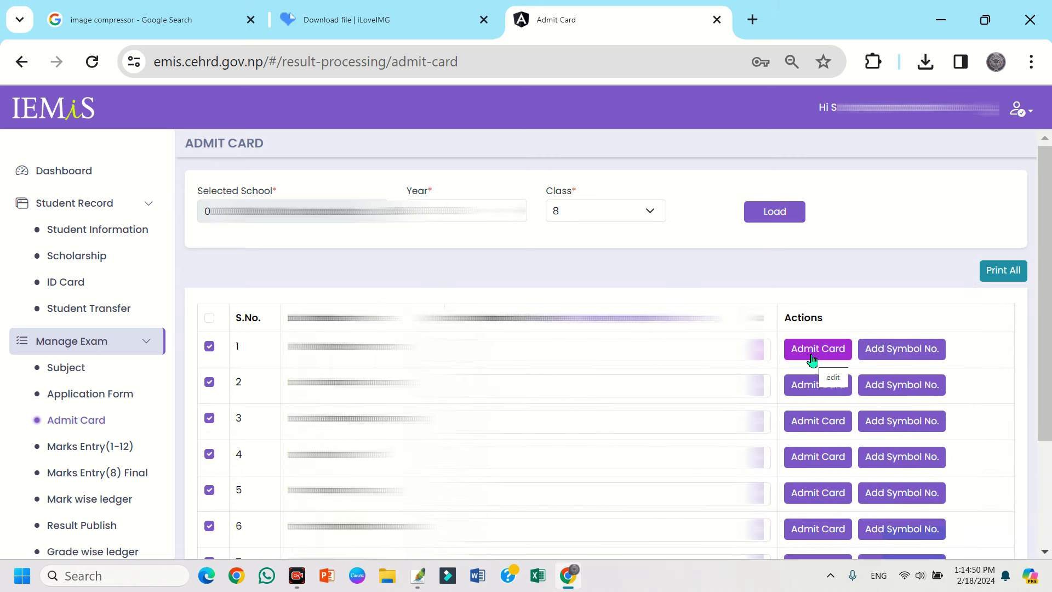
View the photo on the first student's admit card, close the card, and return to the dashboard
click(812, 358)
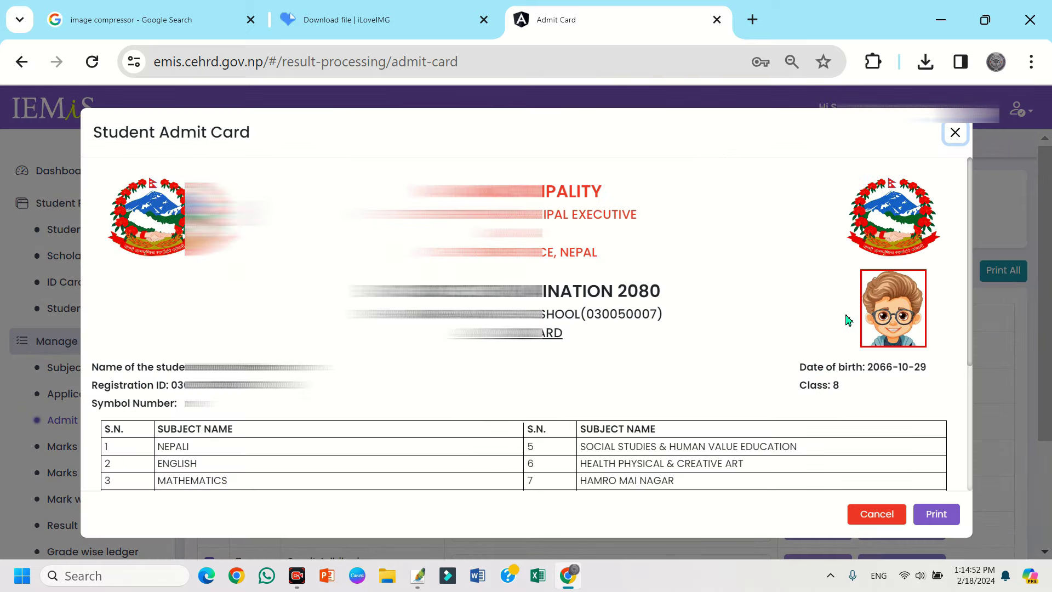
click(961, 134)
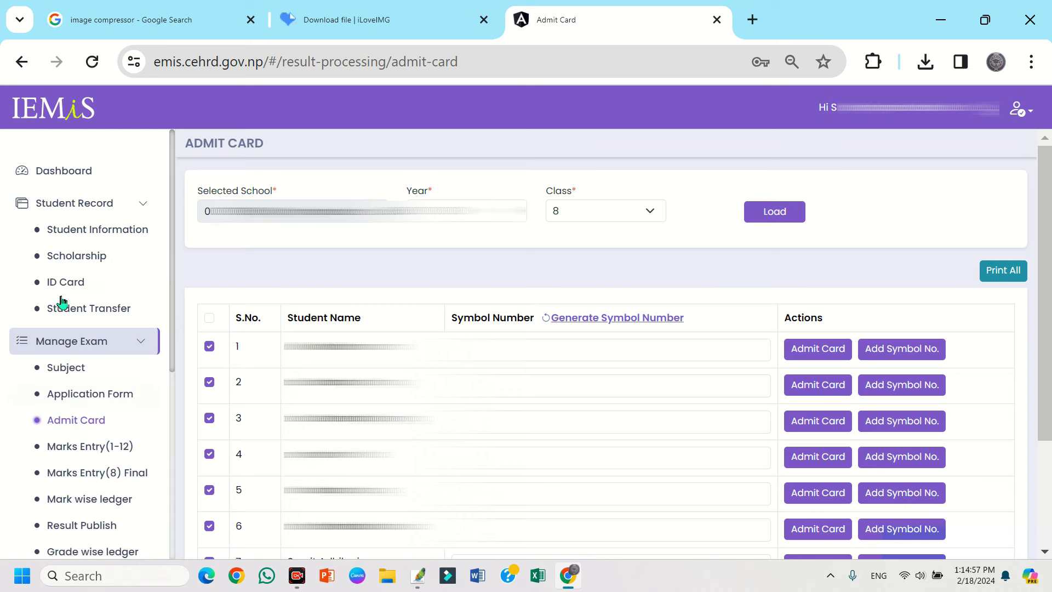
click(80, 180)
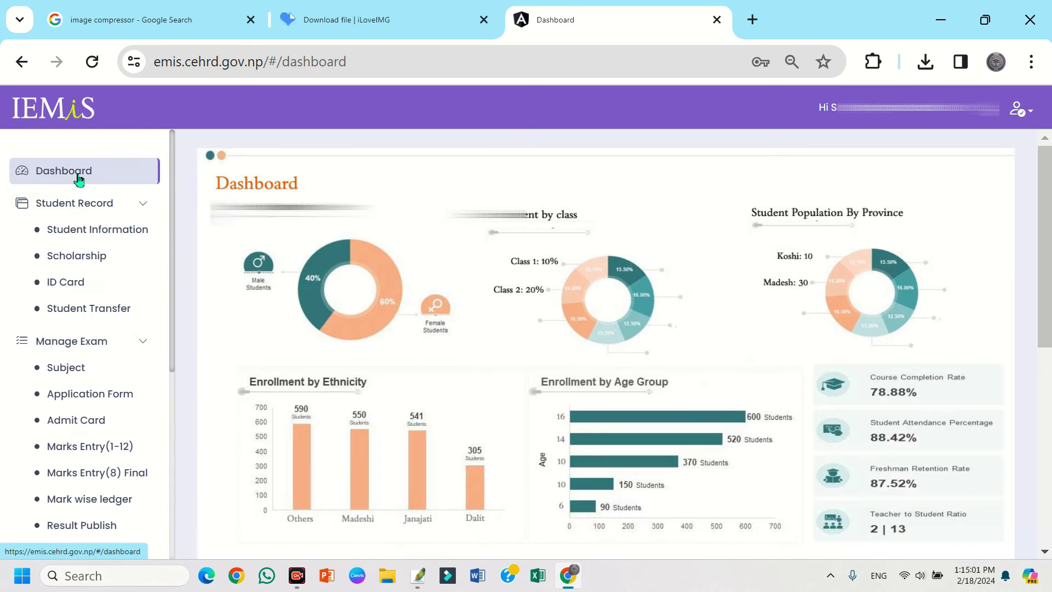